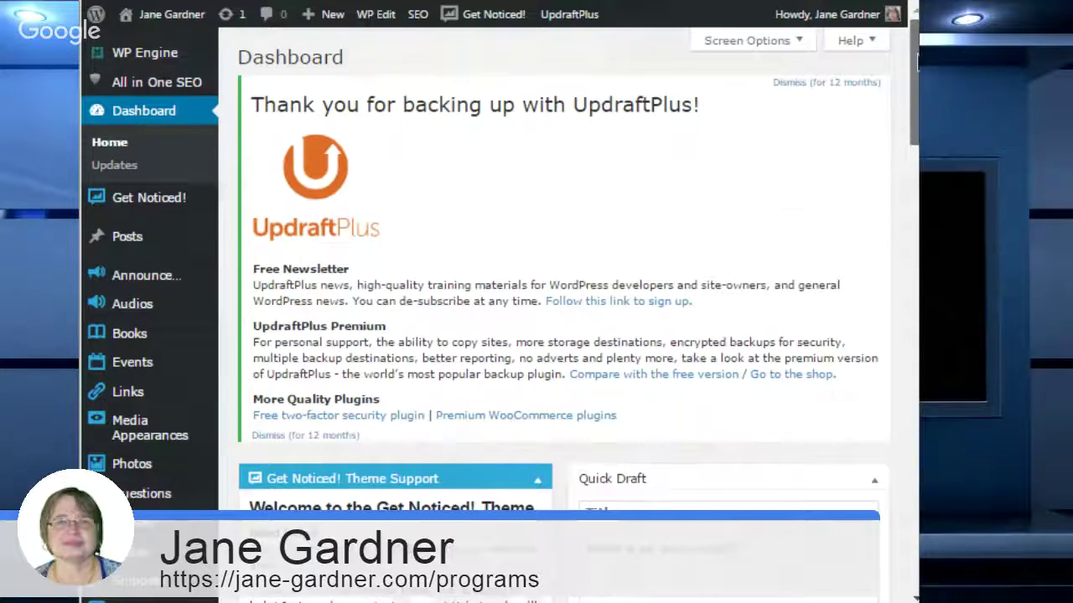
Step: Start a new page in the WordPress dashboard
drag(914, 64, 914, 167)
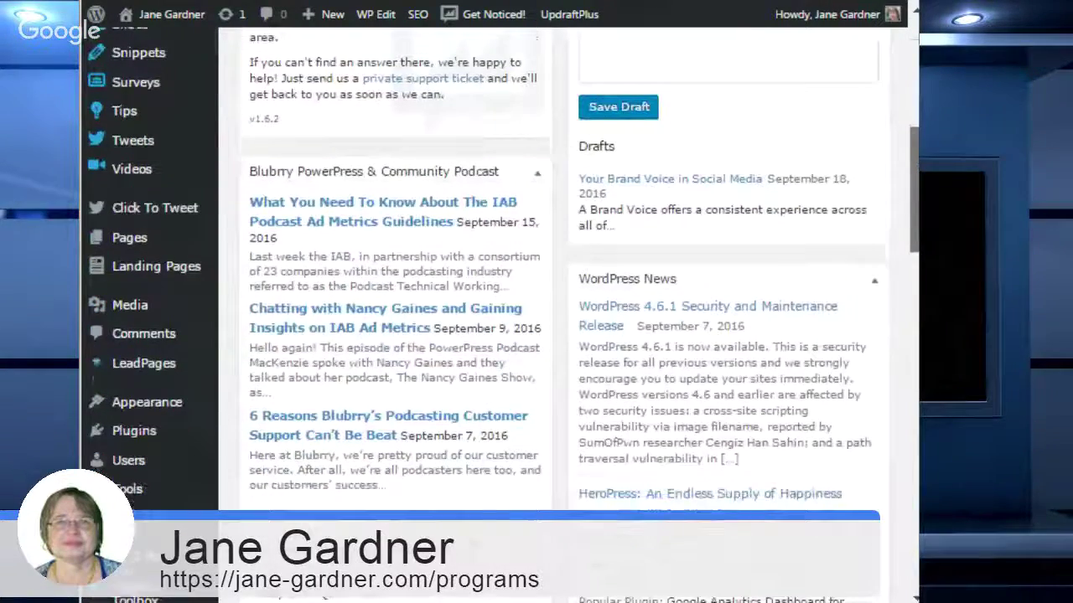
mouse_move(129, 241)
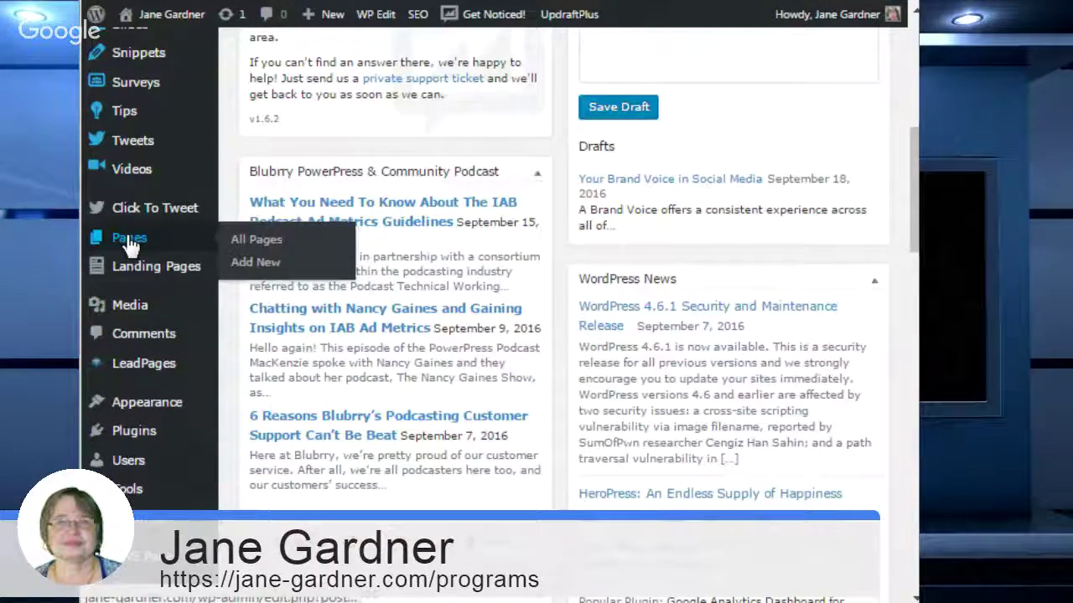
click(253, 266)
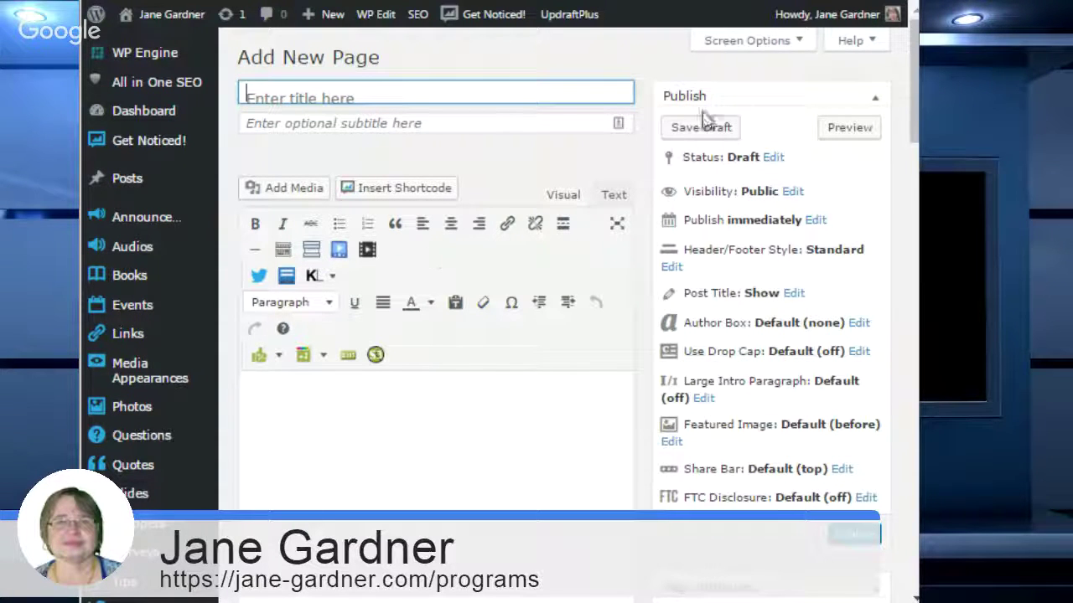
Step: Hide the Podcast Episode box in the page editor's screen options
click(788, 49)
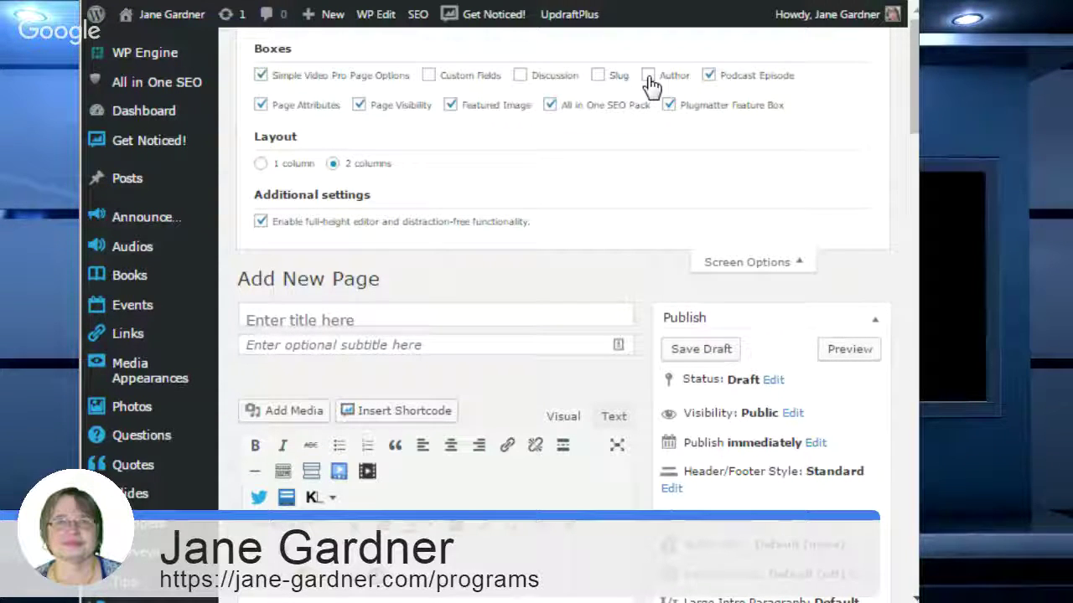
click(708, 78)
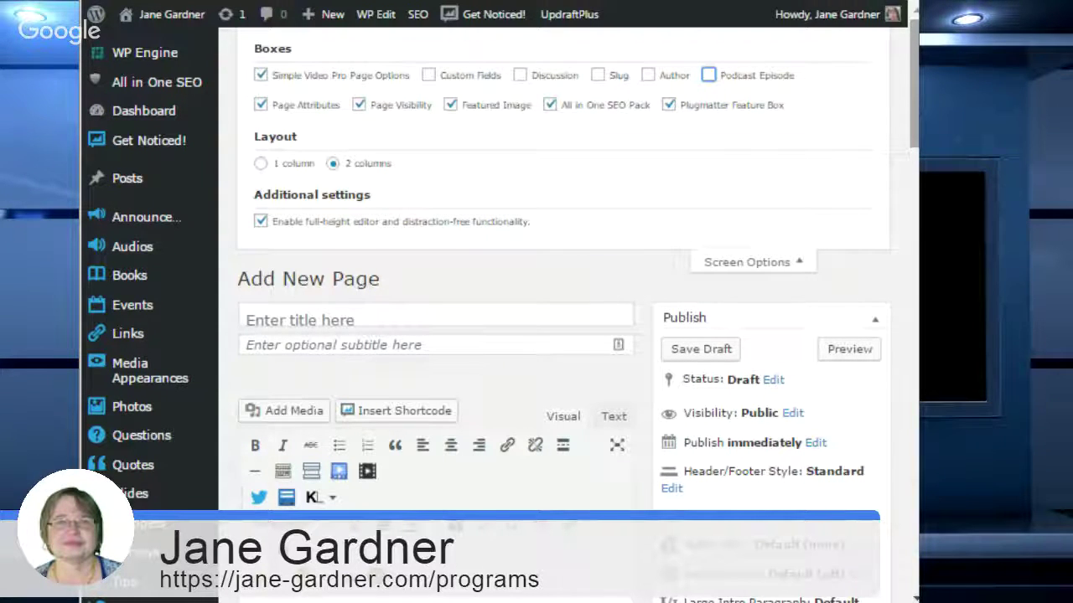
click(807, 268)
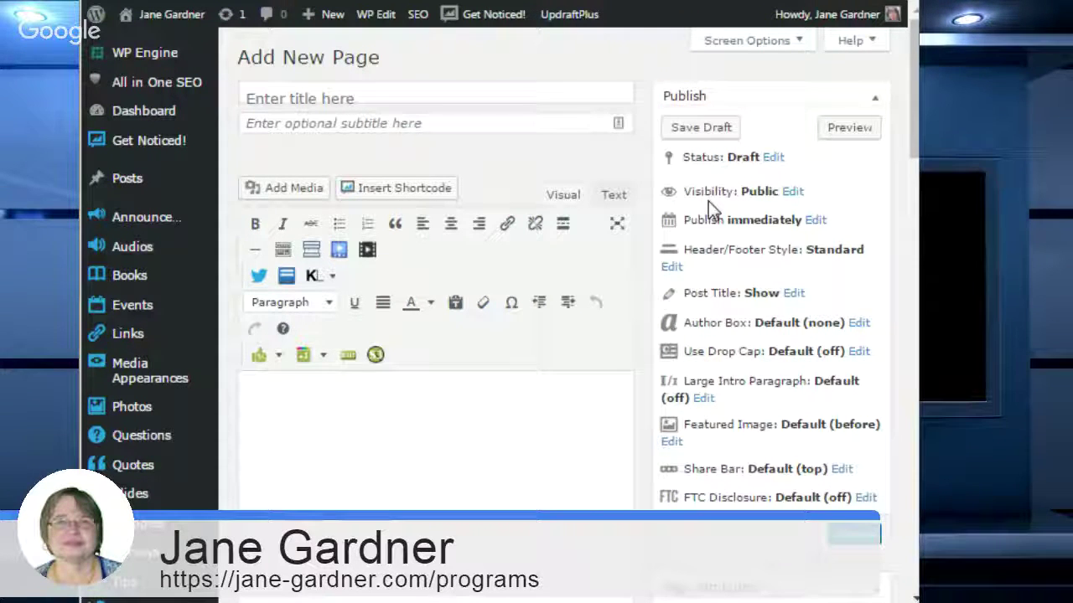
Step: Review the visibility, publish date, header/footer style and post title options in the publishing settings, cancelling each one
click(792, 192)
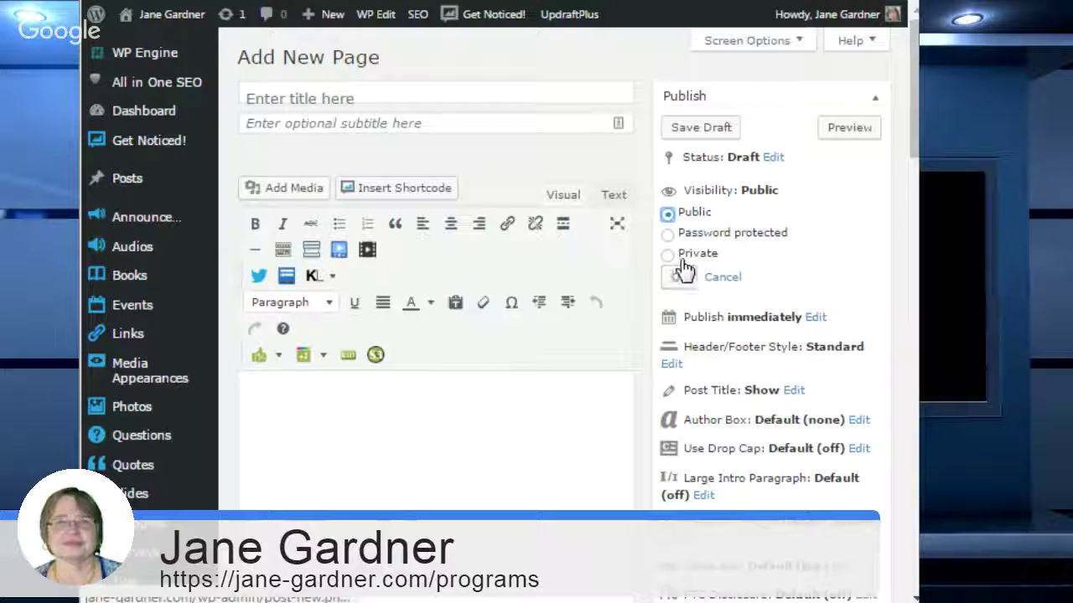
click(726, 284)
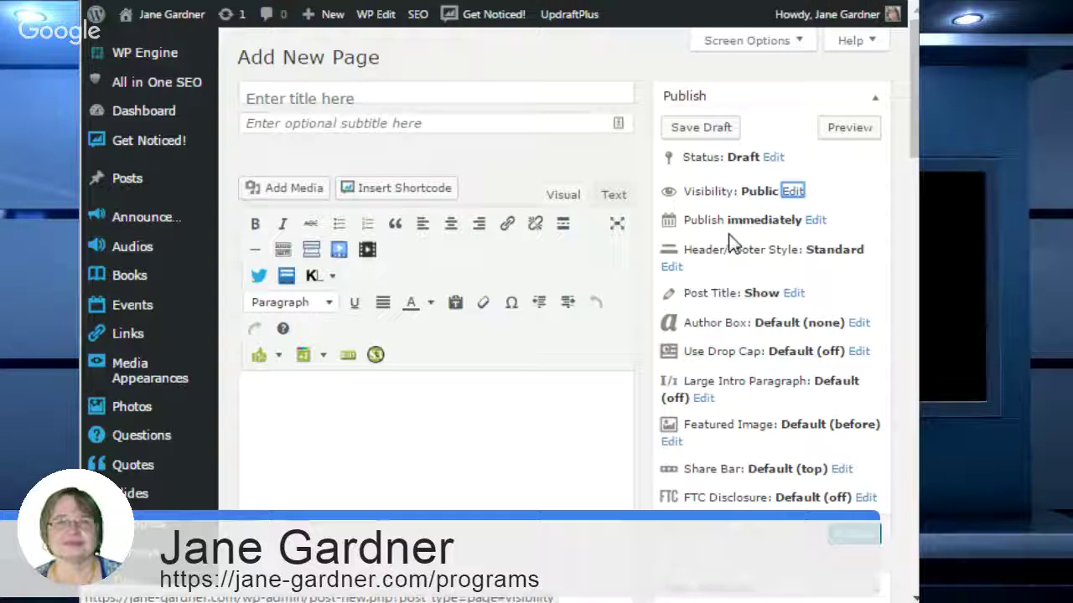
click(819, 222)
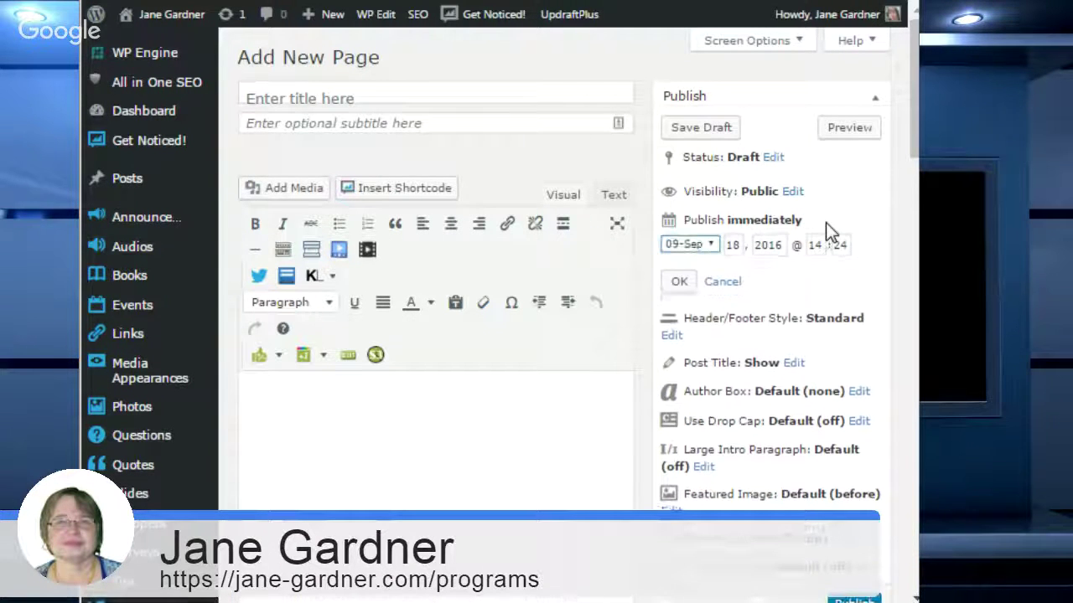
click(726, 285)
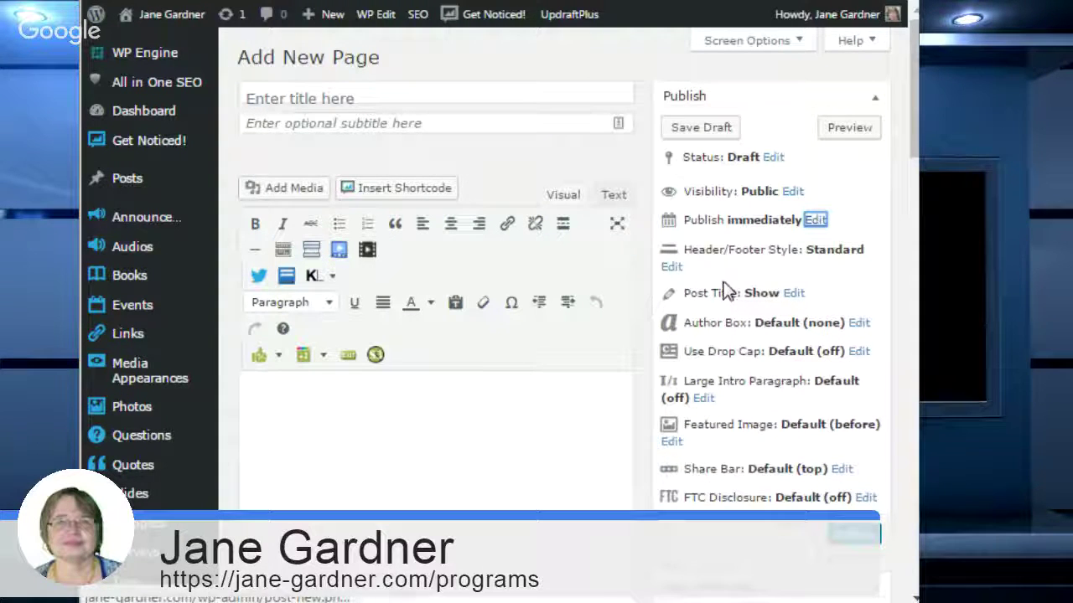
click(674, 270)
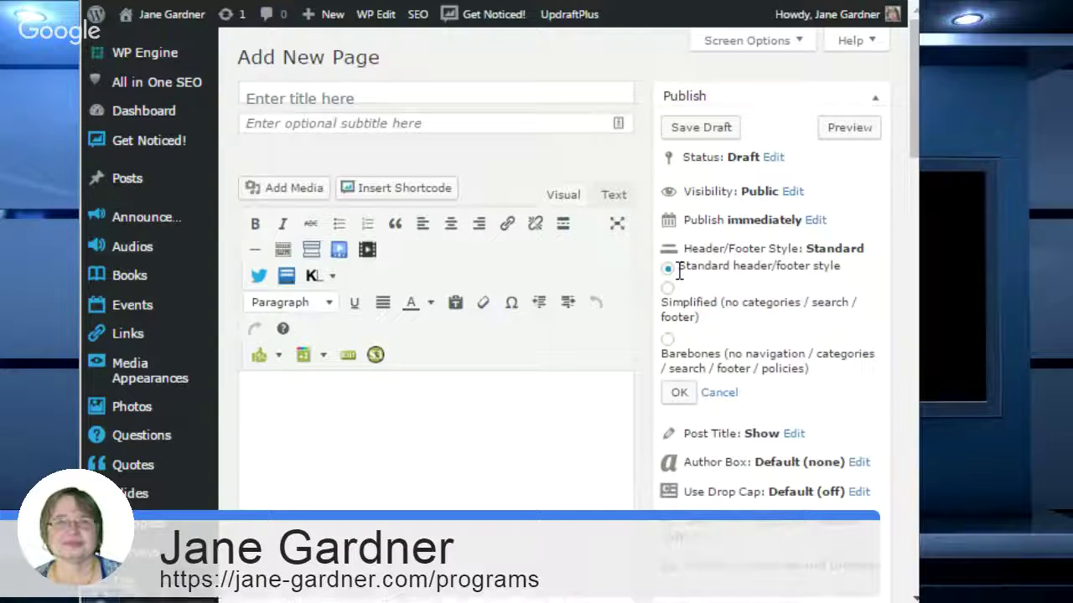
click(716, 393)
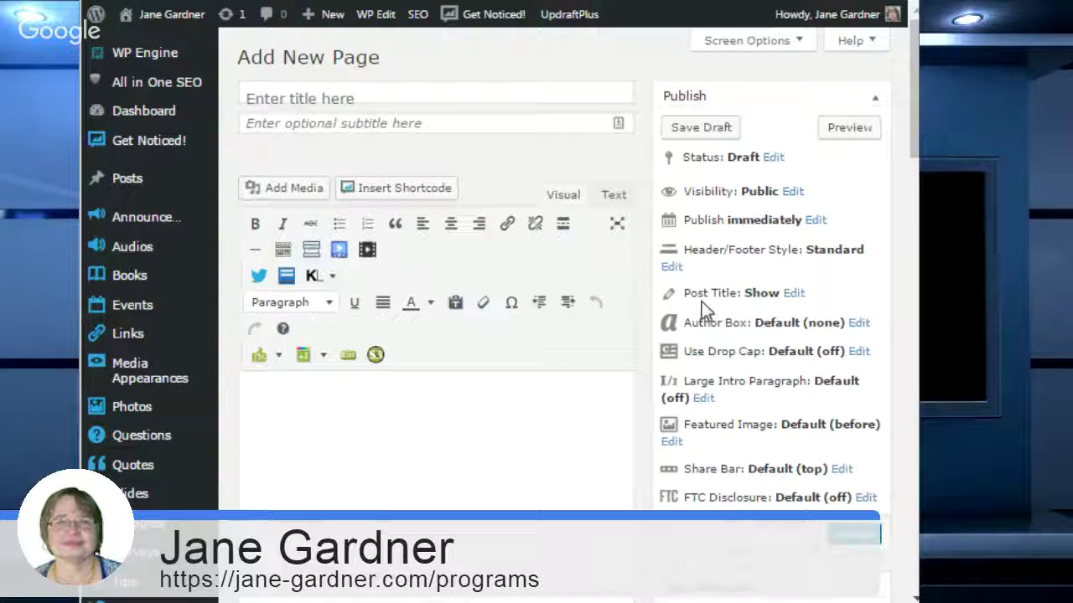
click(789, 295)
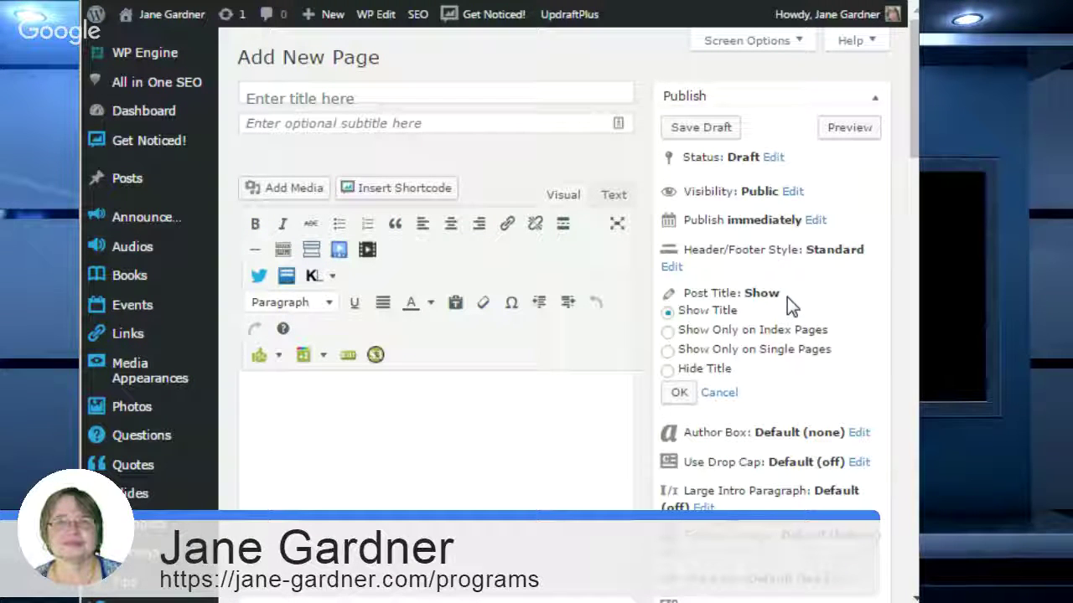
click(722, 394)
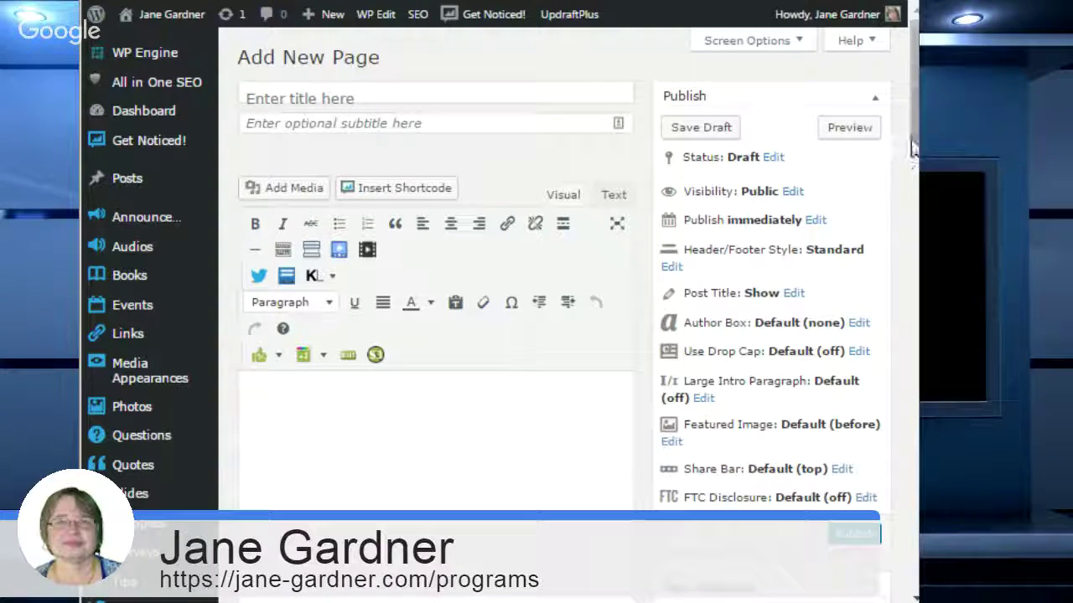
Step: Examine the available parent pages and page templates in the page attributes
scroll(915, 147, down, 2)
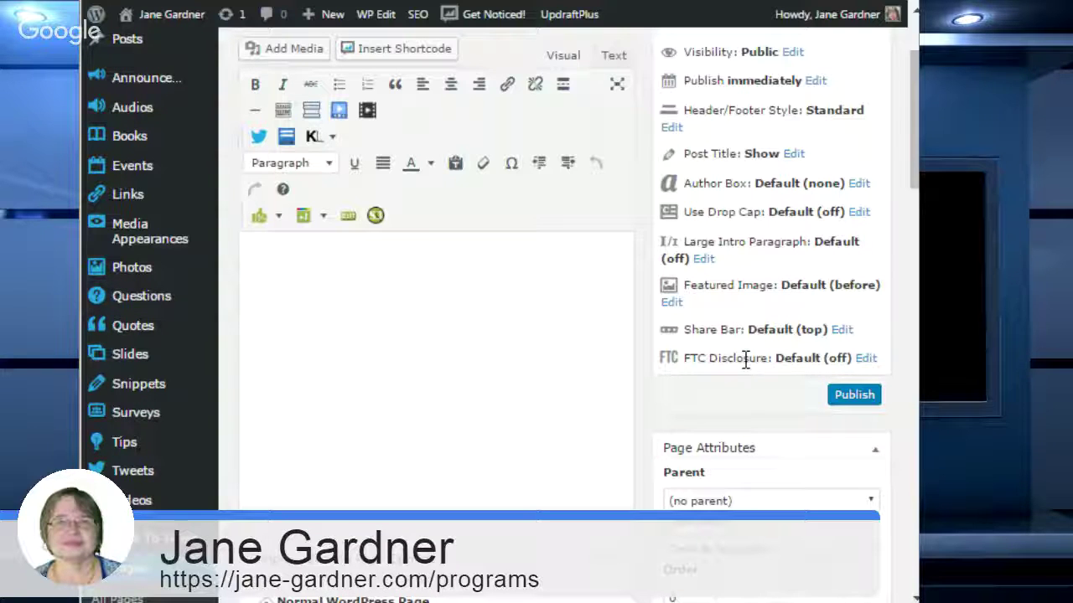
drag(915, 125, 915, 171)
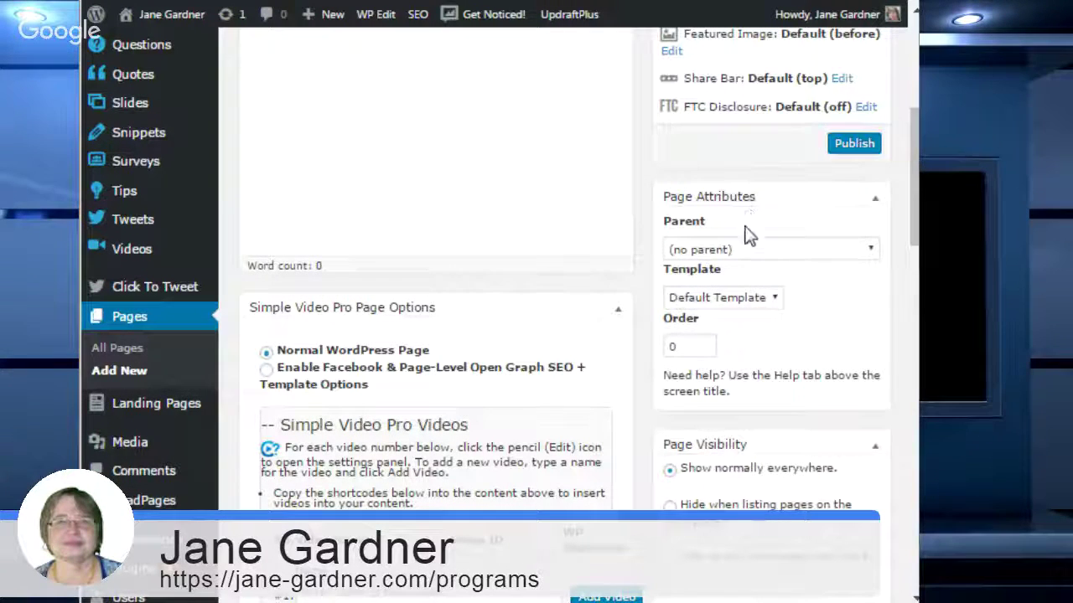
click(758, 251)
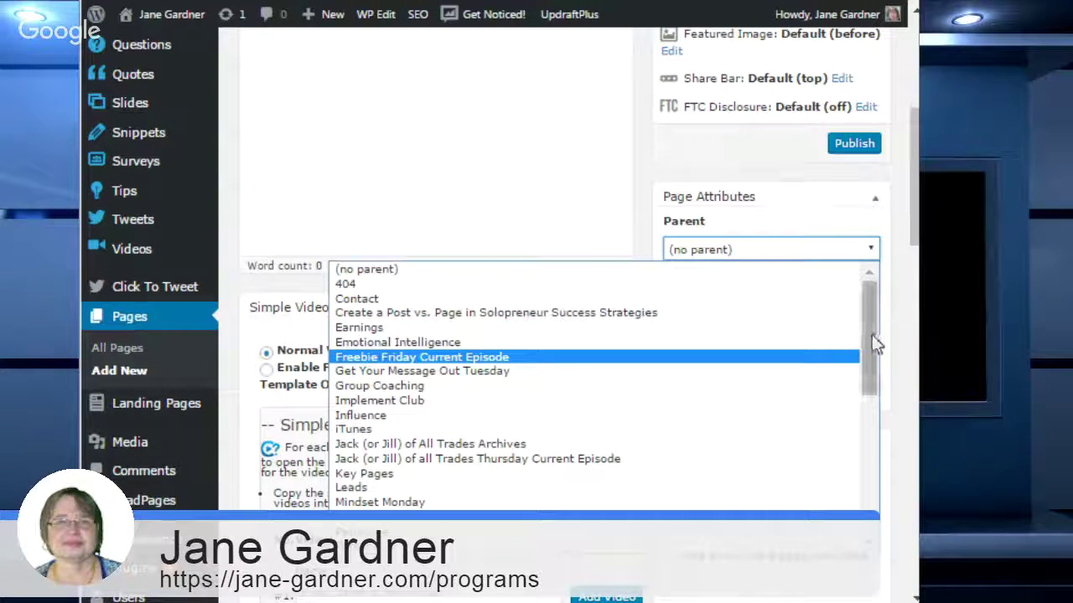
drag(871, 343, 880, 419)
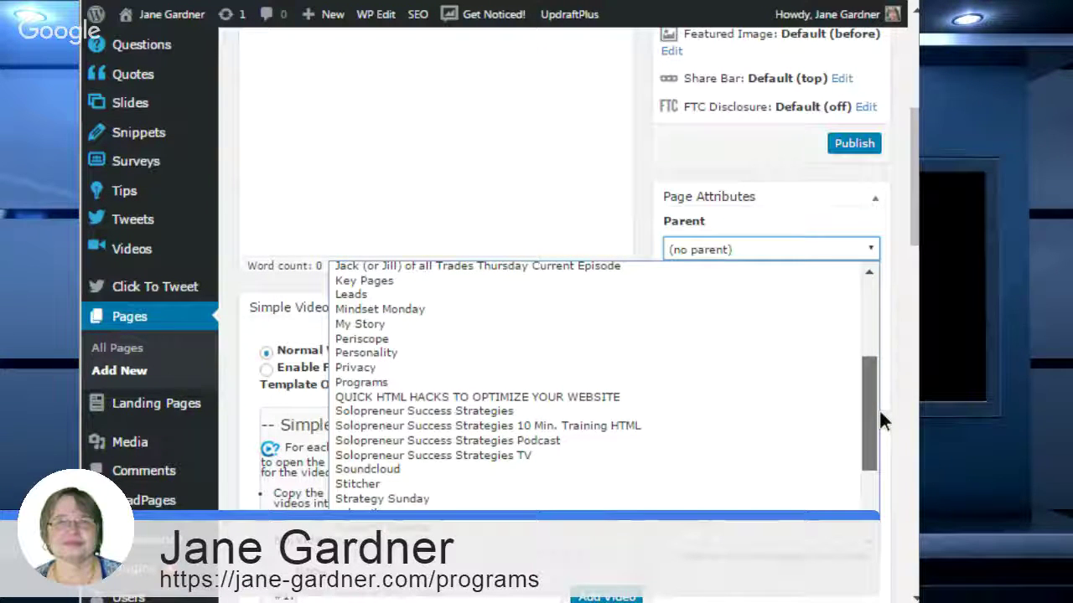
drag(880, 412, 895, 486)
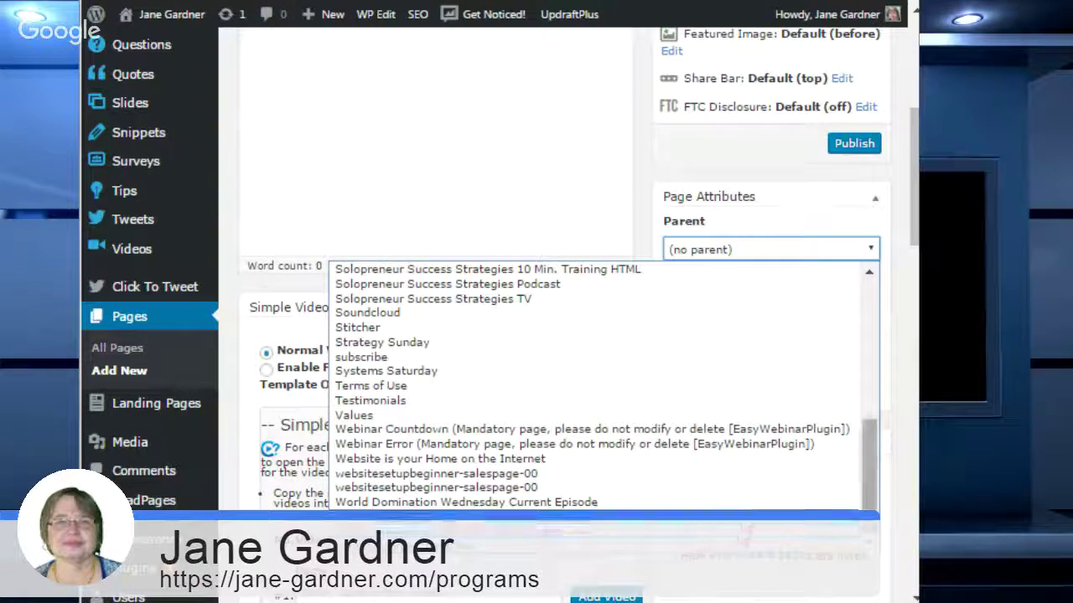
scroll(869, 484, up, 1)
drag(871, 491, 897, 293)
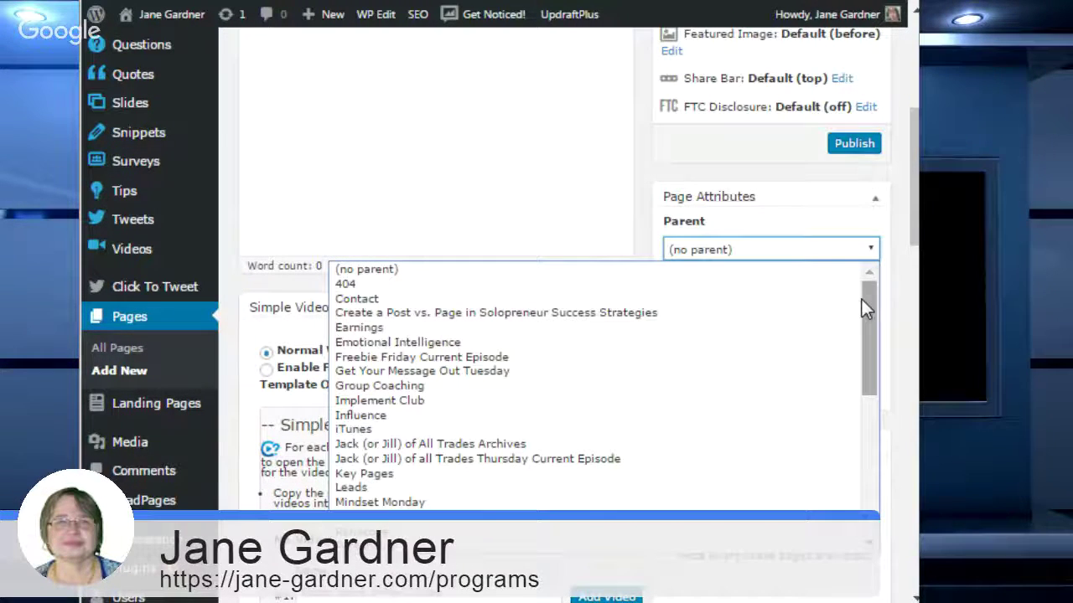
click(552, 179)
click(744, 301)
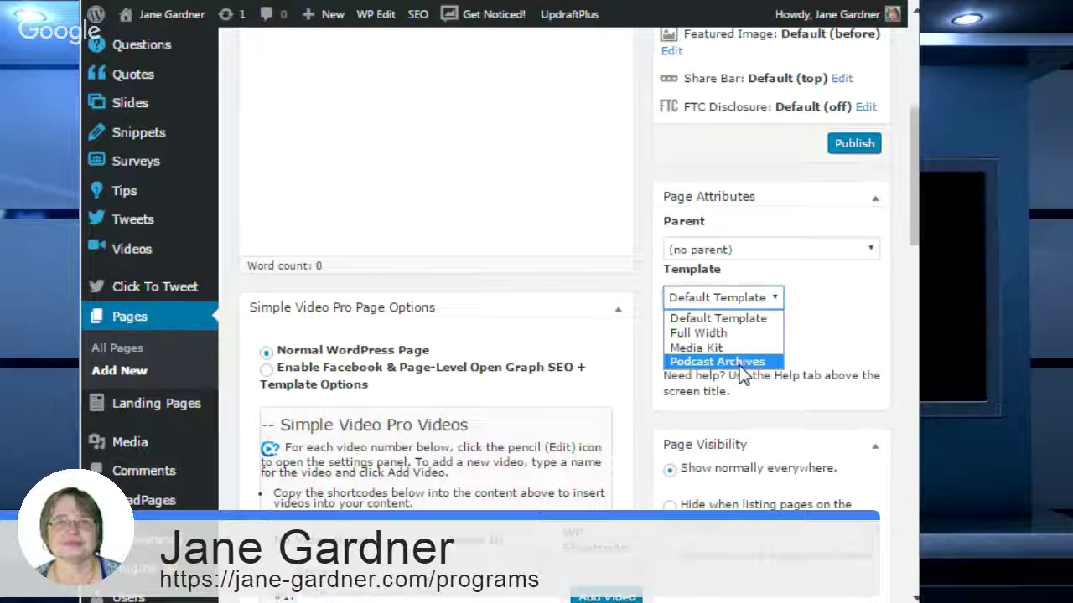
Step: Look over the remaining page boxes, including video options, page visibility, featured image and SEO settings
scroll(914, 209, down, 3)
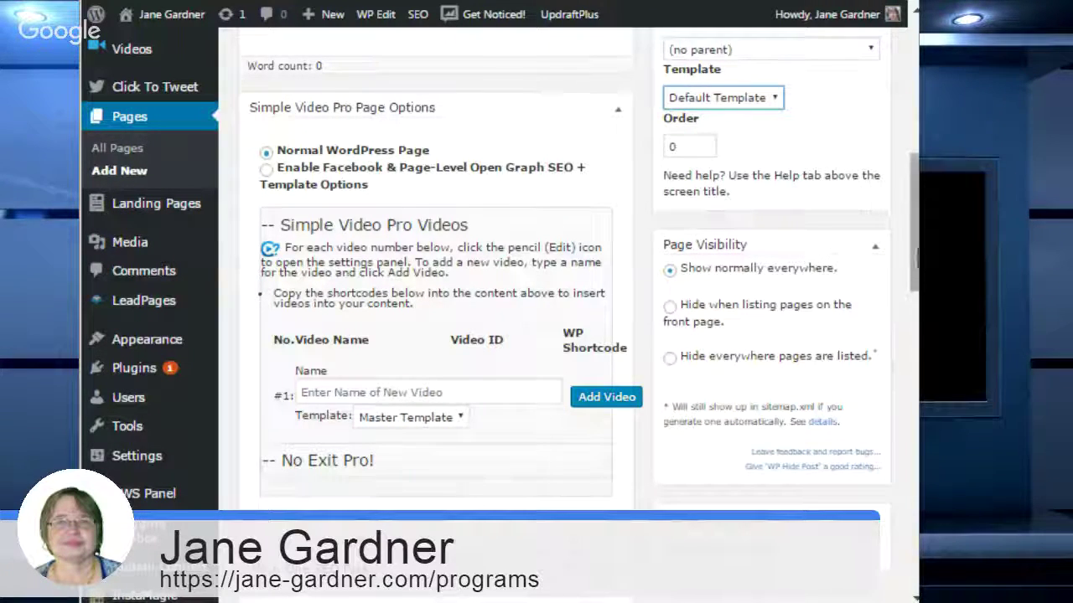
scroll(915, 260, down, 5)
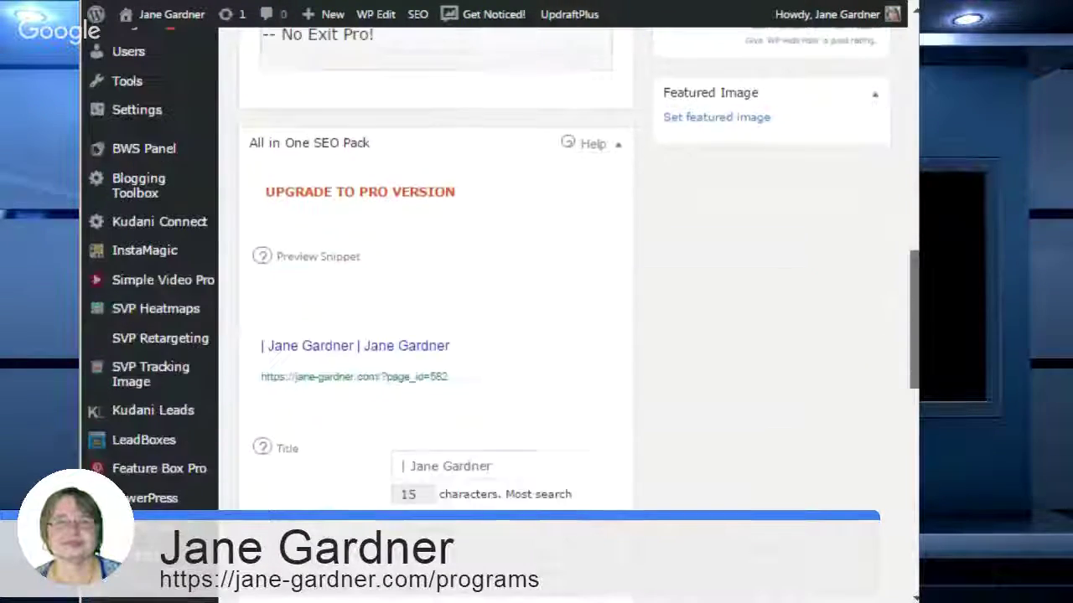
scroll(916, 344, up, 1)
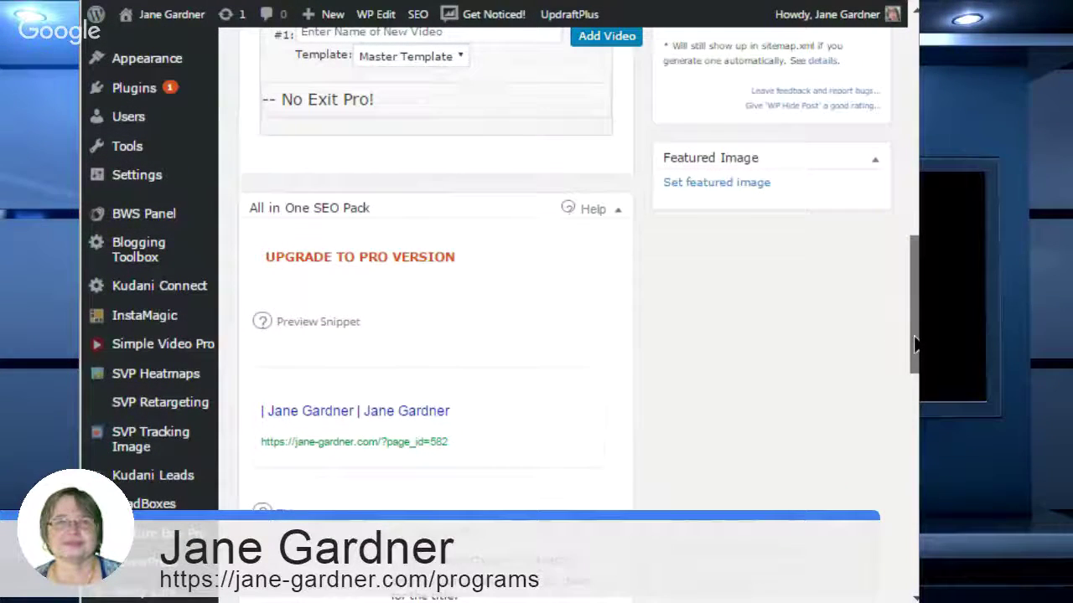
scroll(916, 343, down, 5)
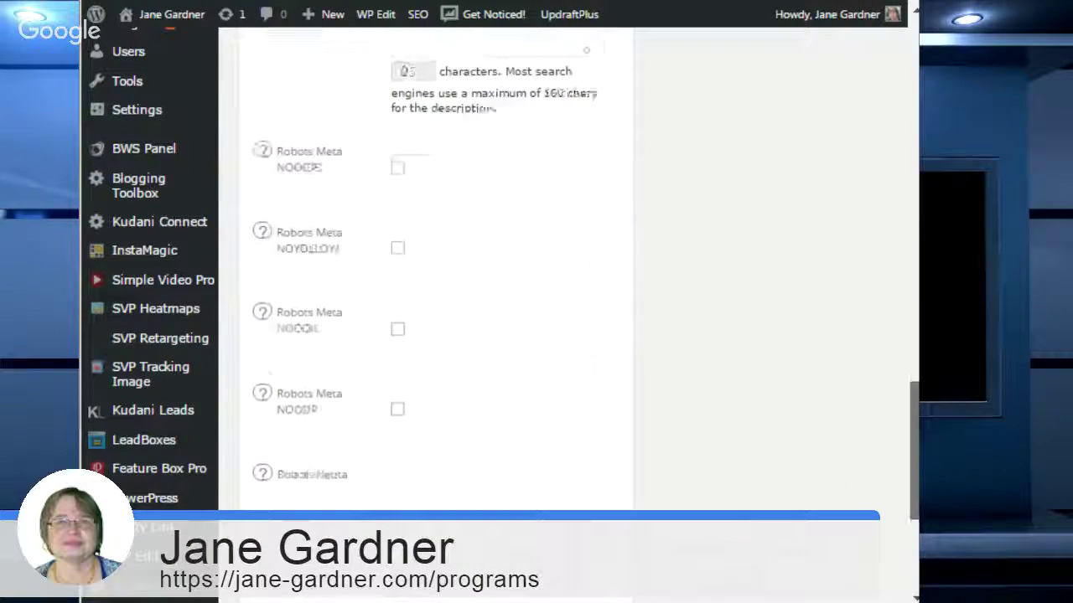
scroll(916, 343, up, 10)
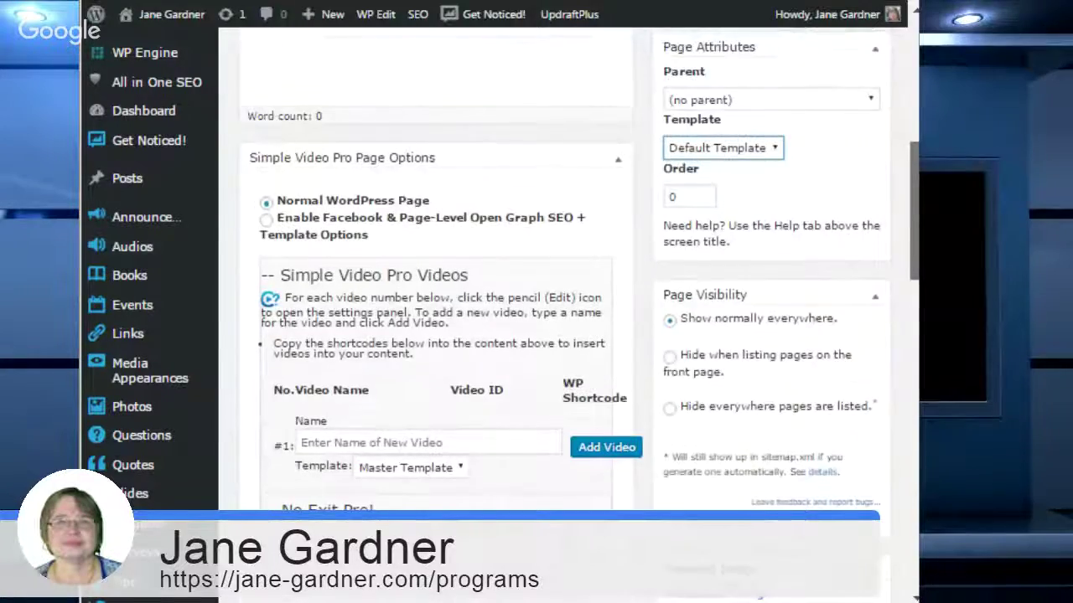
scroll(916, 343, up, 8)
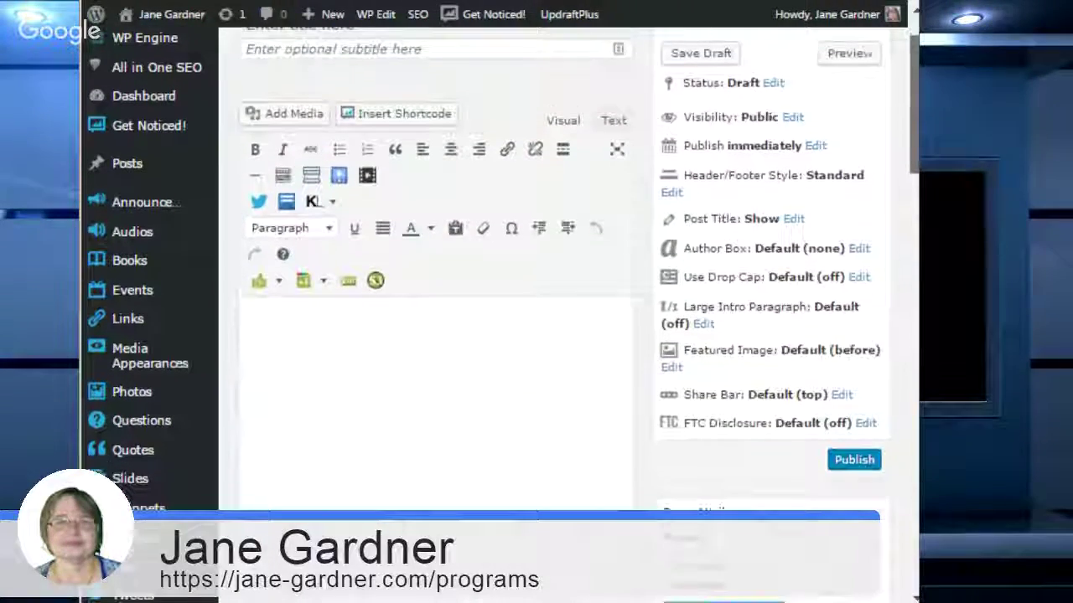
scroll(916, 343, up, 2)
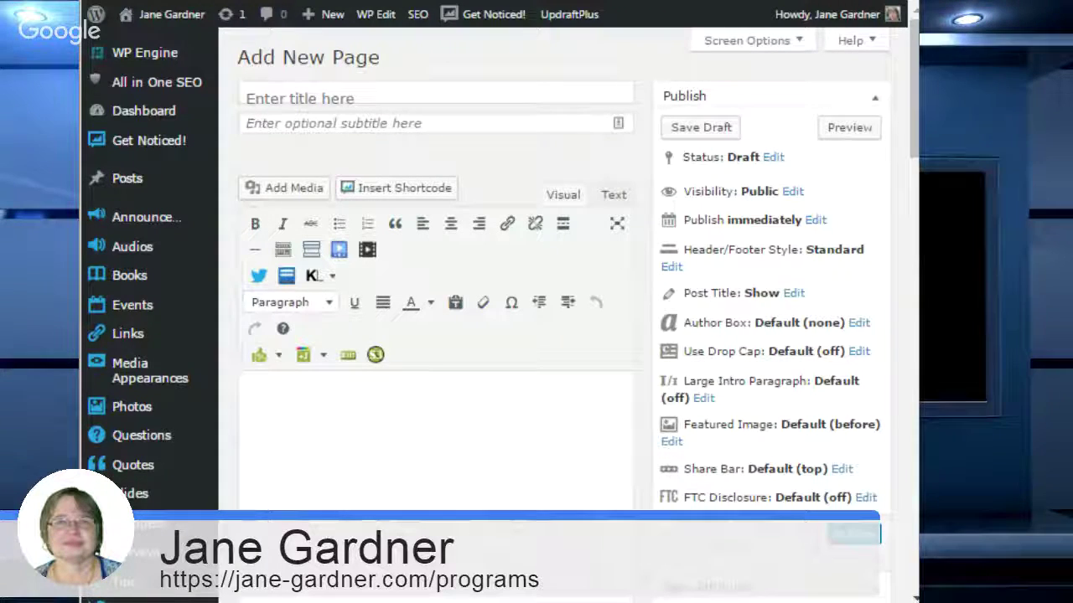
Step: Copy the title line from the Notepad notes and enter "Personify Your Brand Voice in Your Business" as the new page's title
key(alt+Tab)
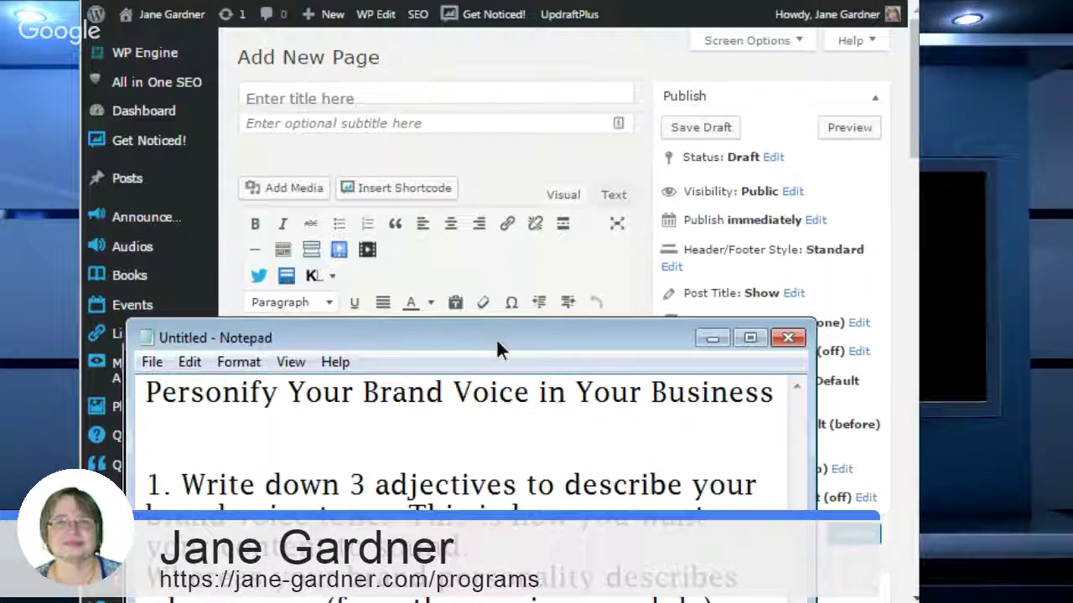
drag(496, 340, 512, 0)
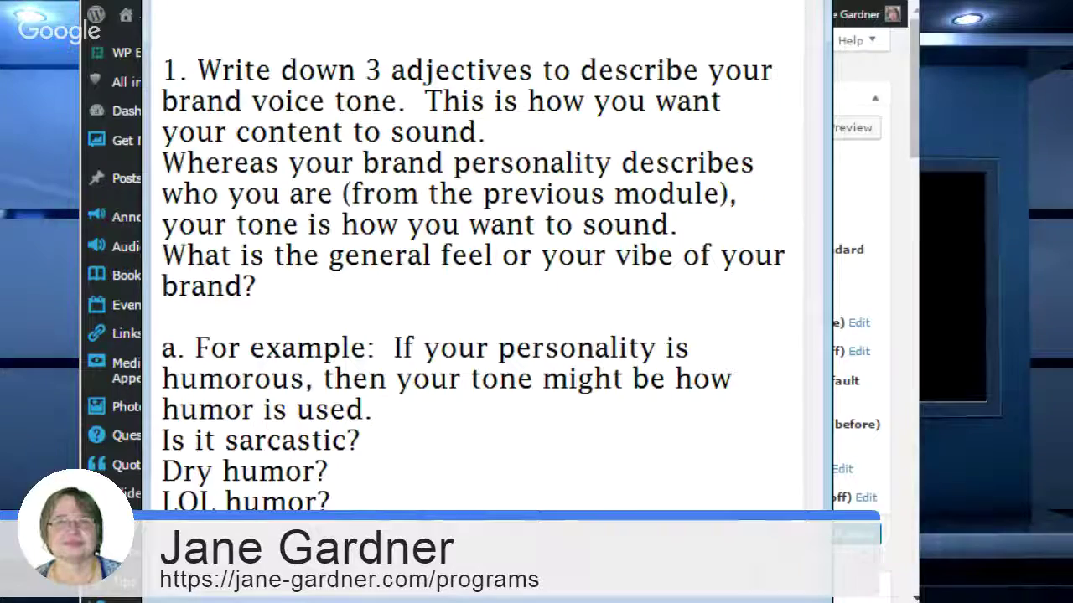
right_click(650, 7)
click(679, 50)
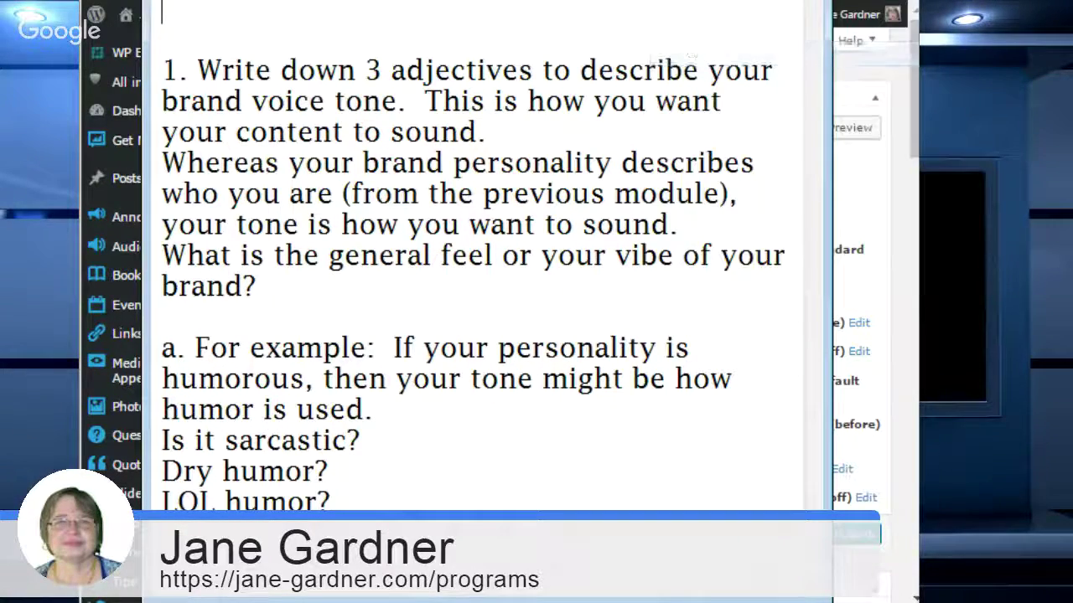
drag(643, 2, 641, 367)
click(723, 355)
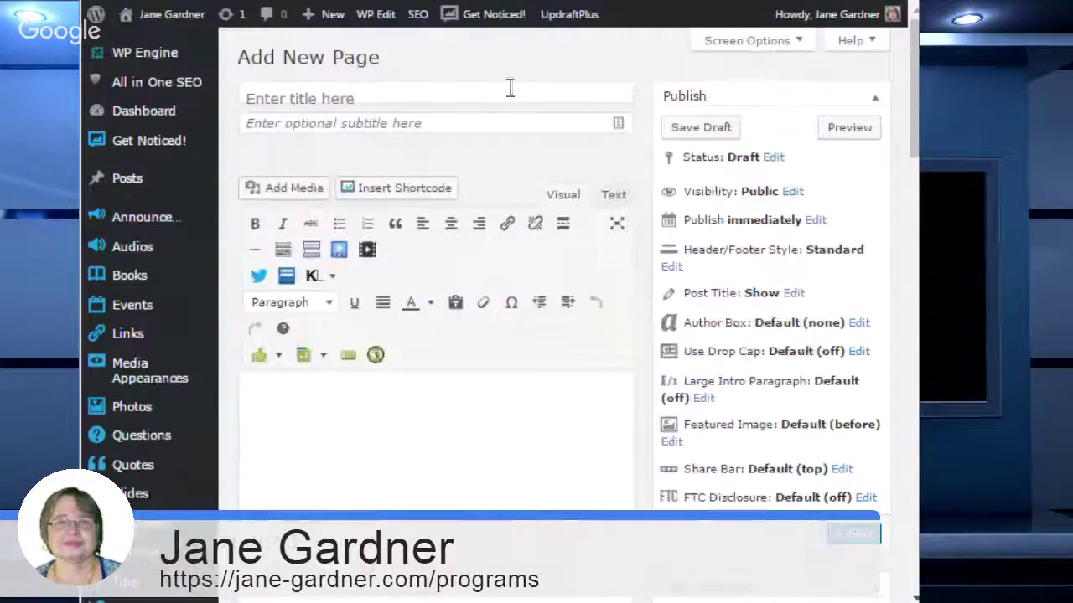
click(323, 94)
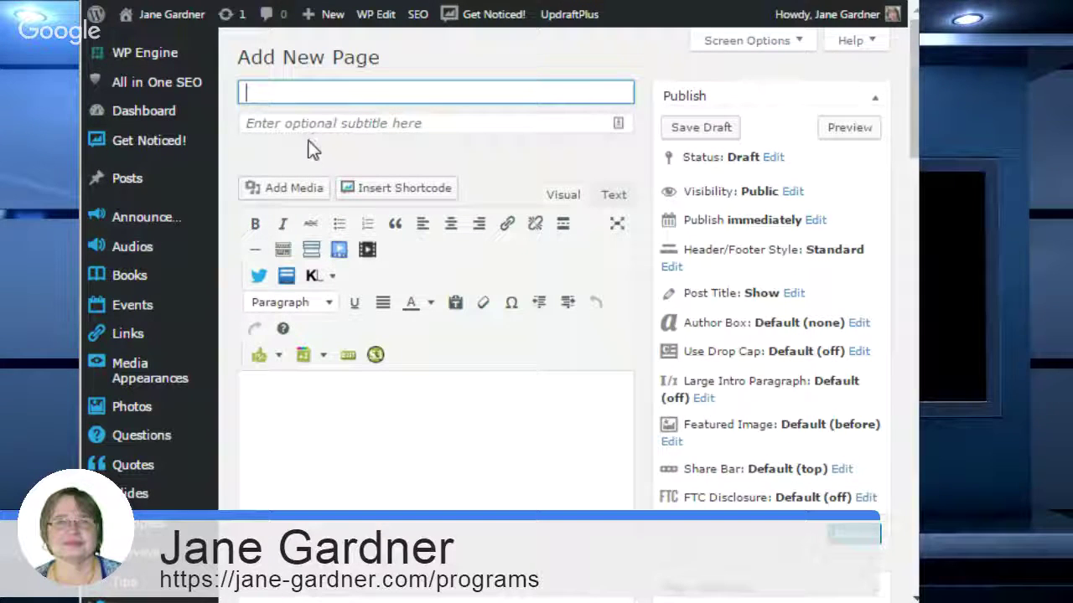
text(Personify Your Brand Voice in Your Business)
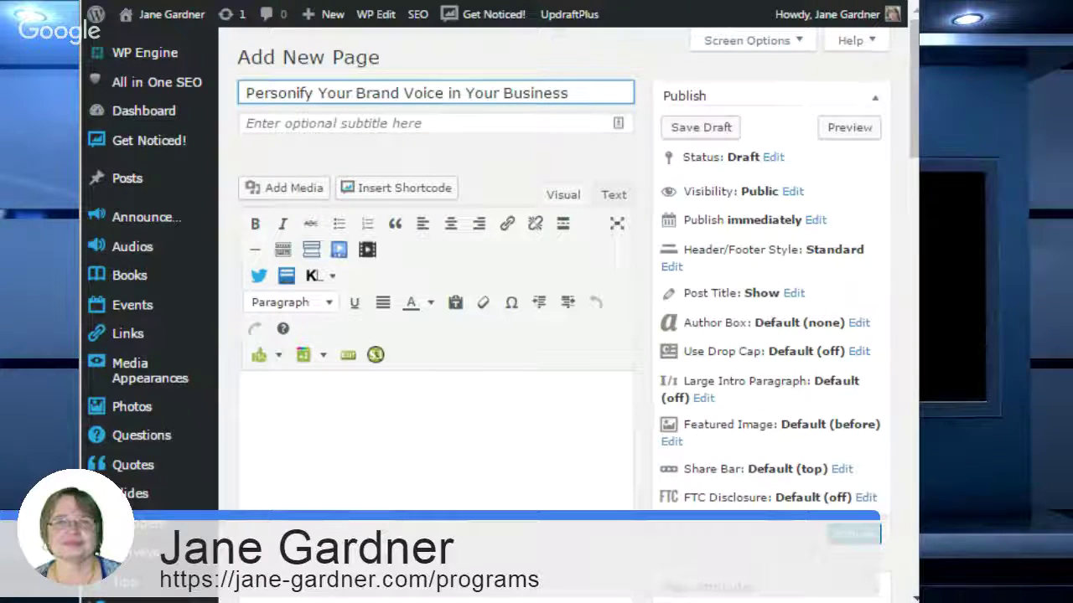
key(alt+Tab)
drag(379, 321, 442, 260)
key(alt+Tab)
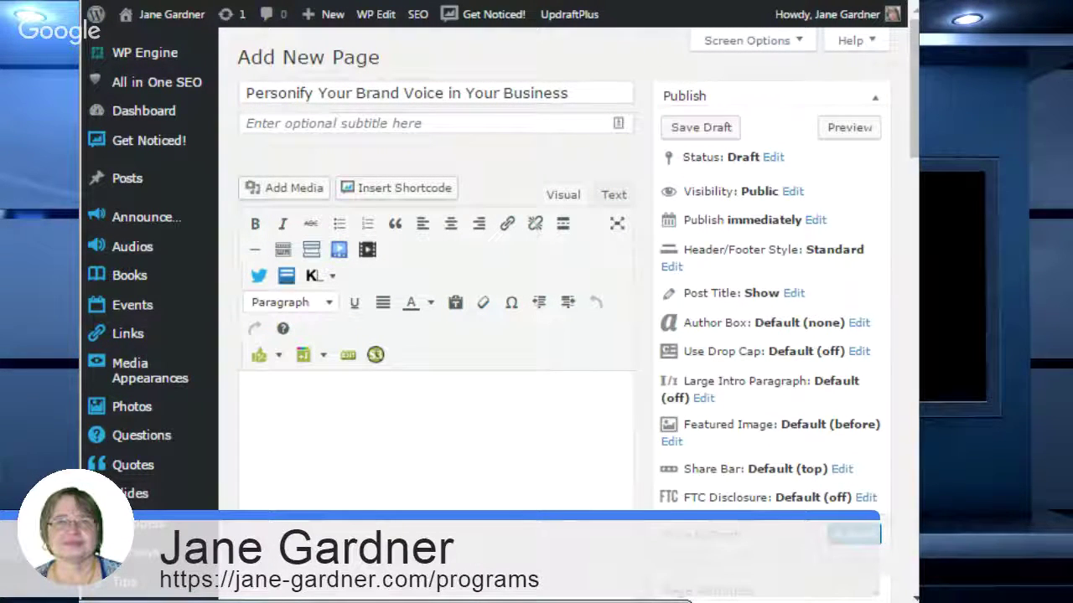
Step: Paste the body text copied from the Notepad notes into the page's content area
key(alt+Tab)
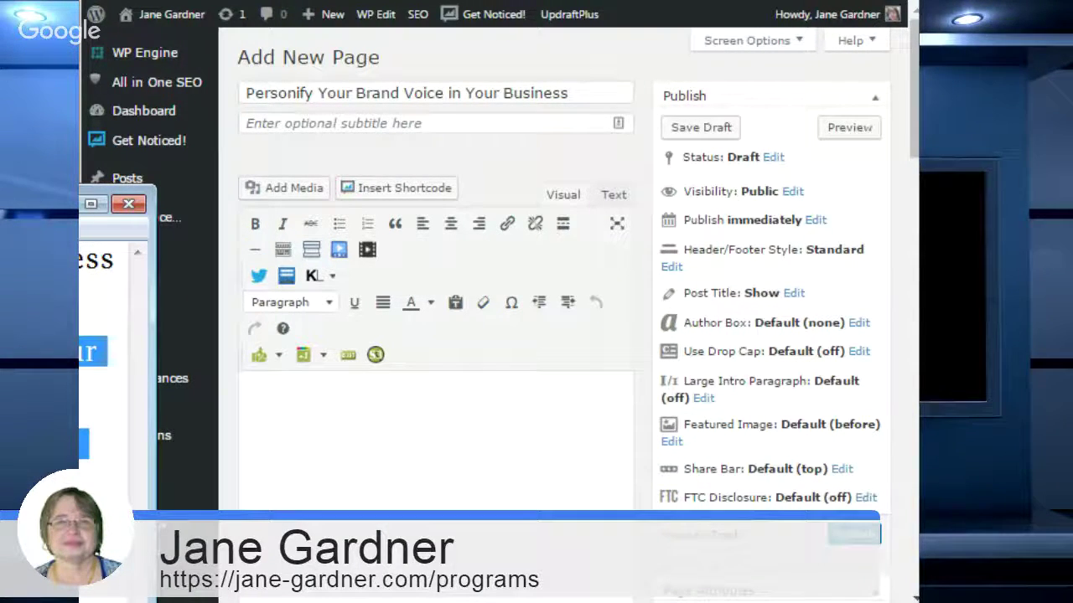
click(282, 403)
right_click(279, 403)
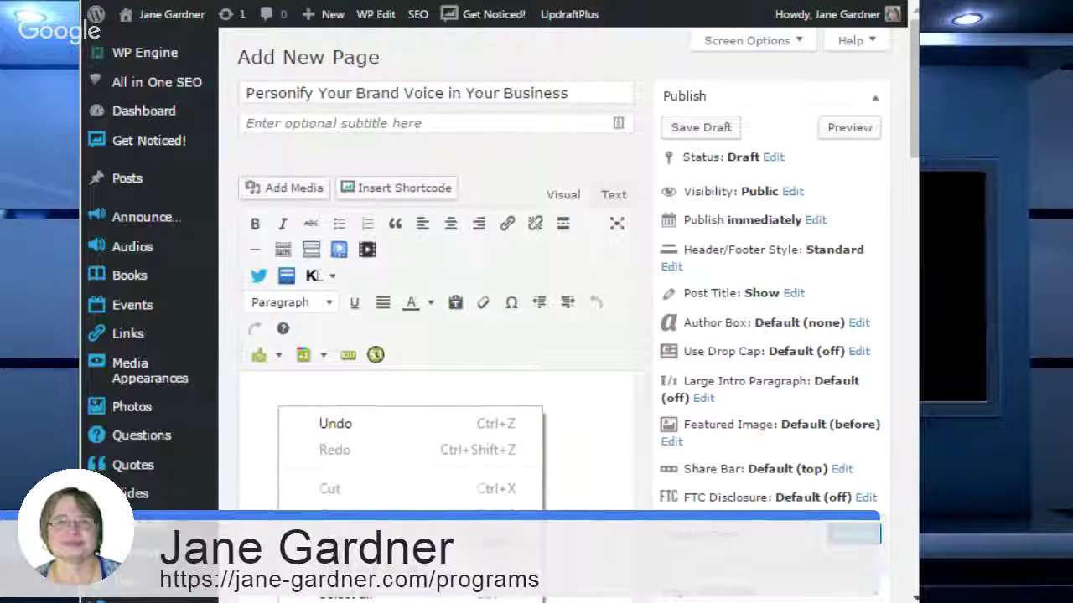
click(335, 540)
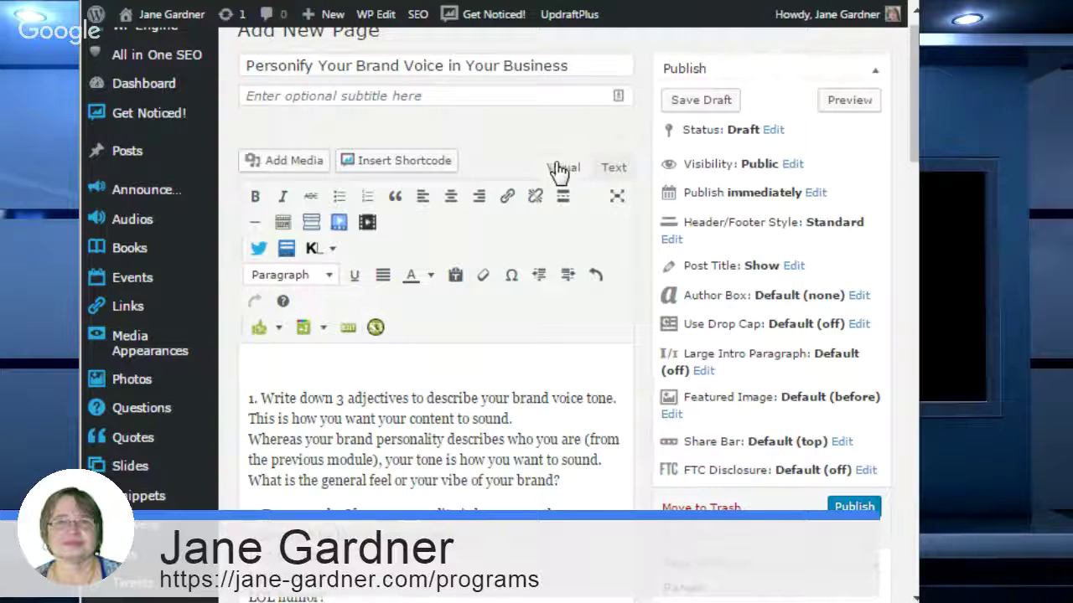
Step: Compare how the pasted content looks in the text (HTML) view and the visual view
click(613, 171)
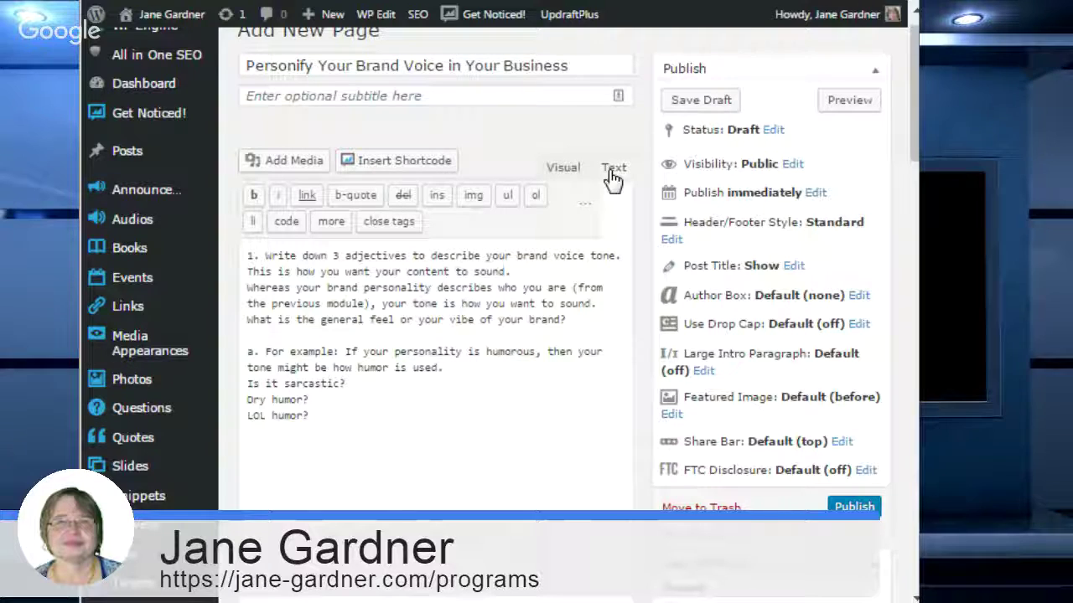
click(557, 170)
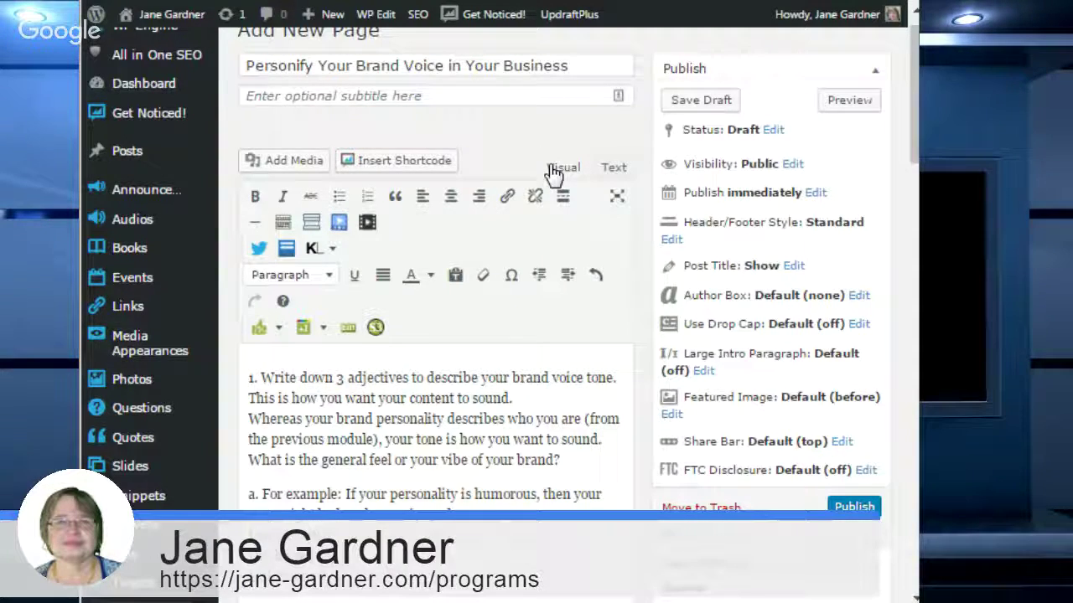
click(616, 170)
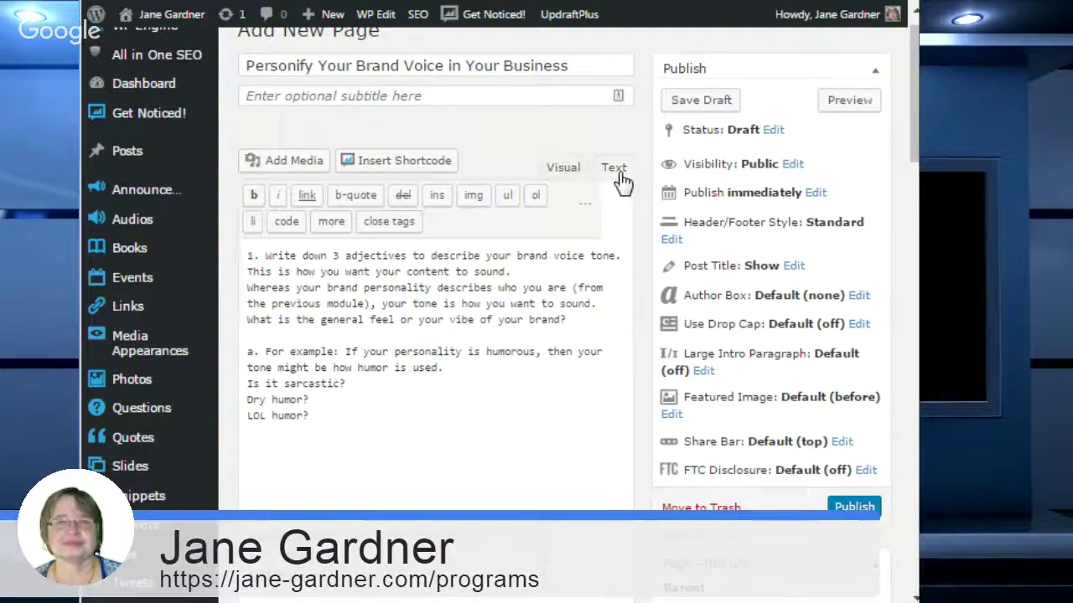
click(565, 170)
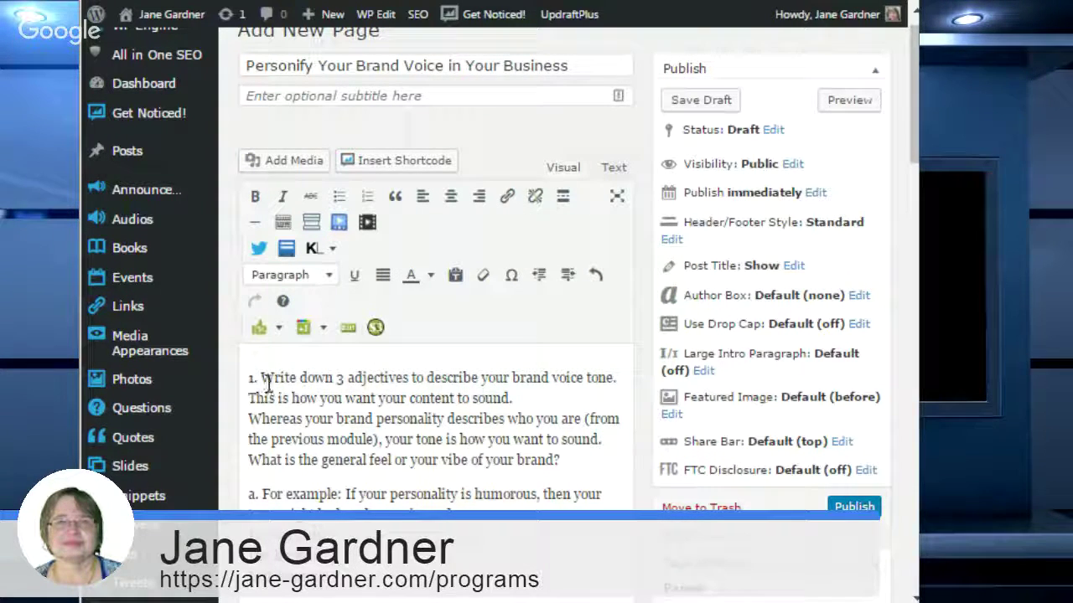
Step: Make "Write down" bold and italicize "his is how you want your content to sound." in the first item
drag(261, 378, 328, 378)
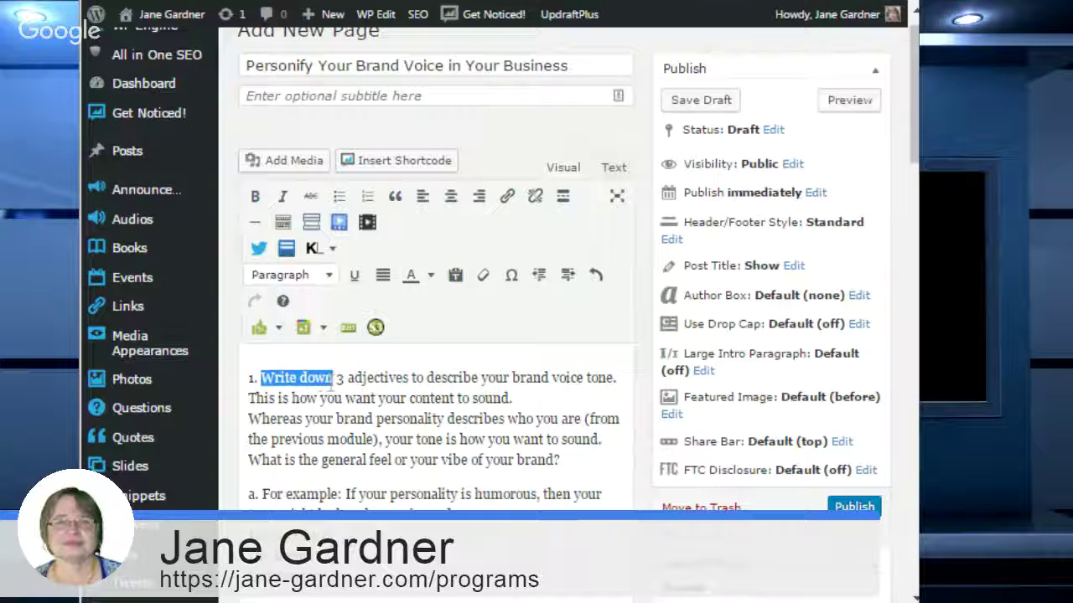
click(255, 196)
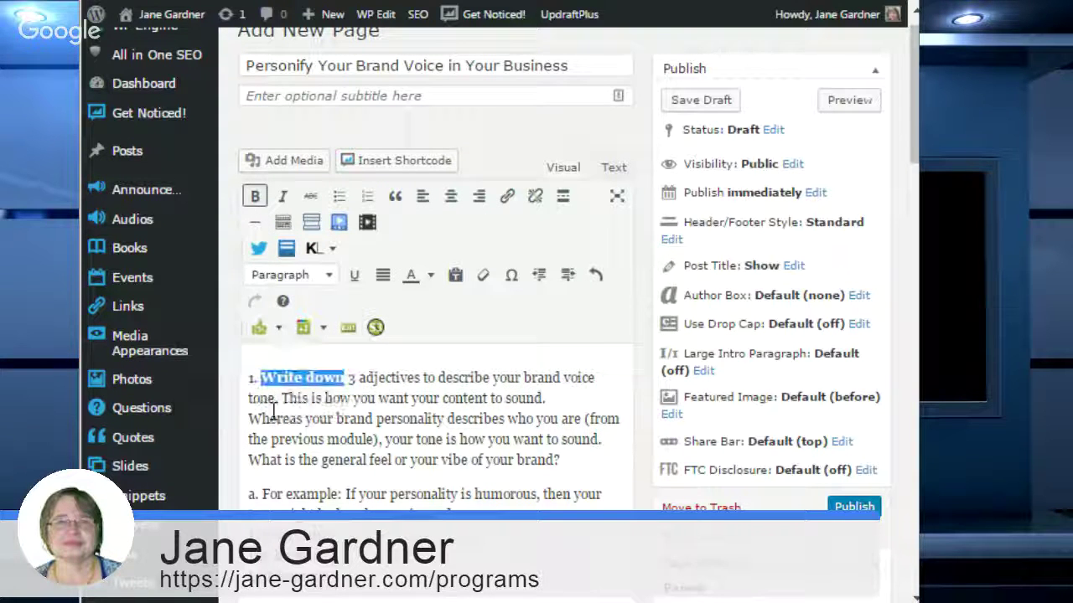
drag(287, 399, 553, 401)
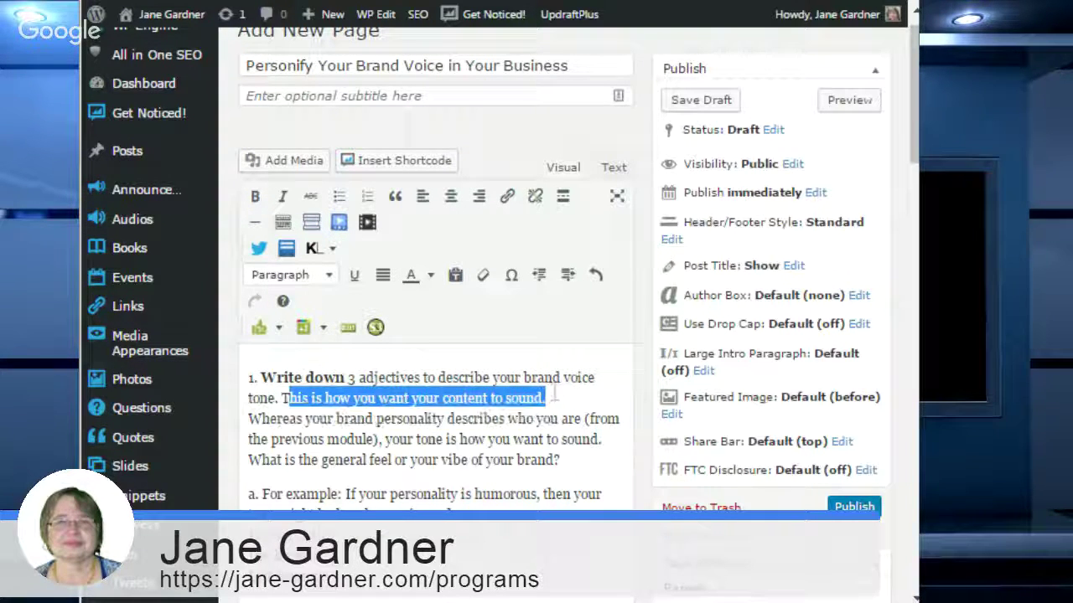
click(282, 196)
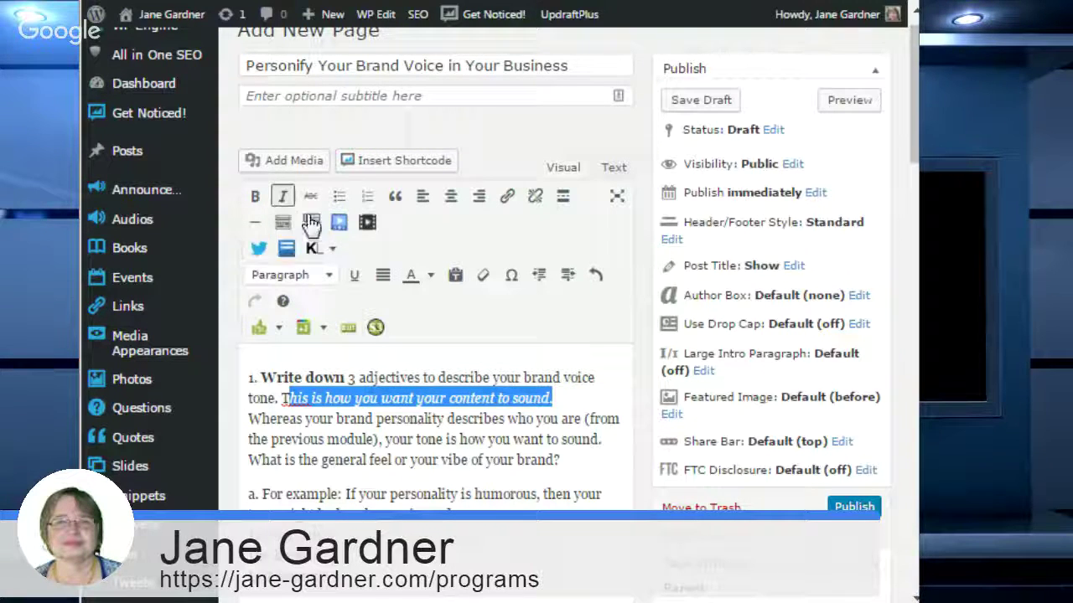
Step: Strike through the word "adjectives" in the first sentence
click(352, 377)
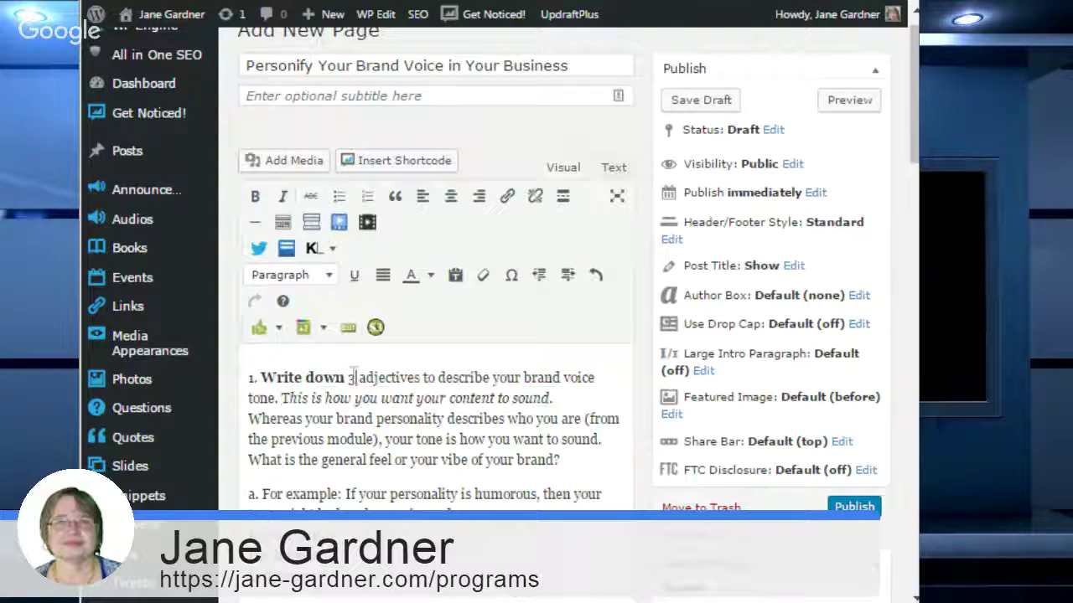
drag(352, 377, 422, 378)
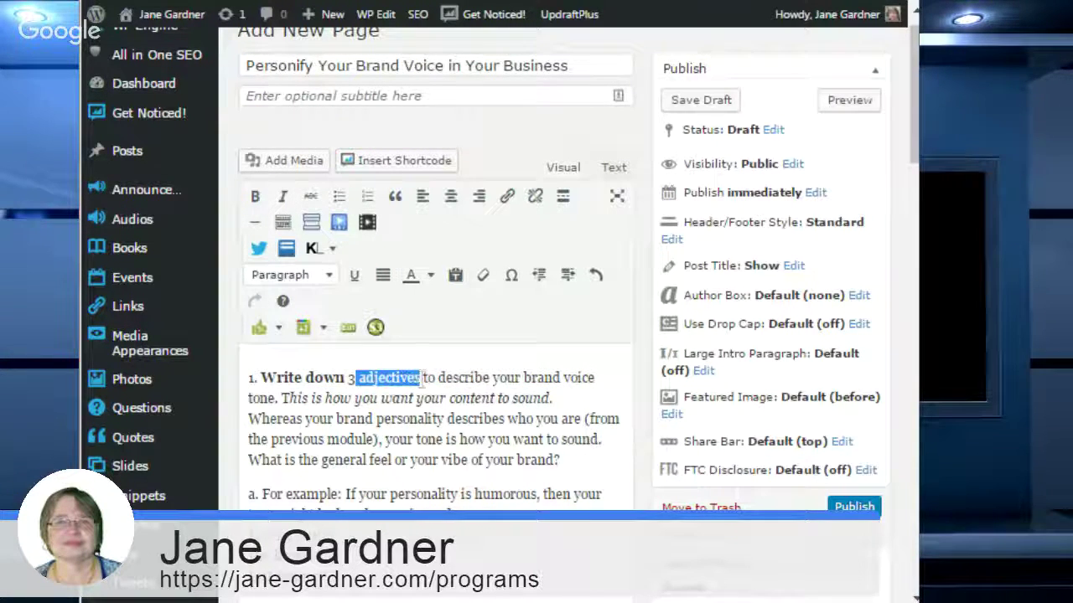
click(311, 194)
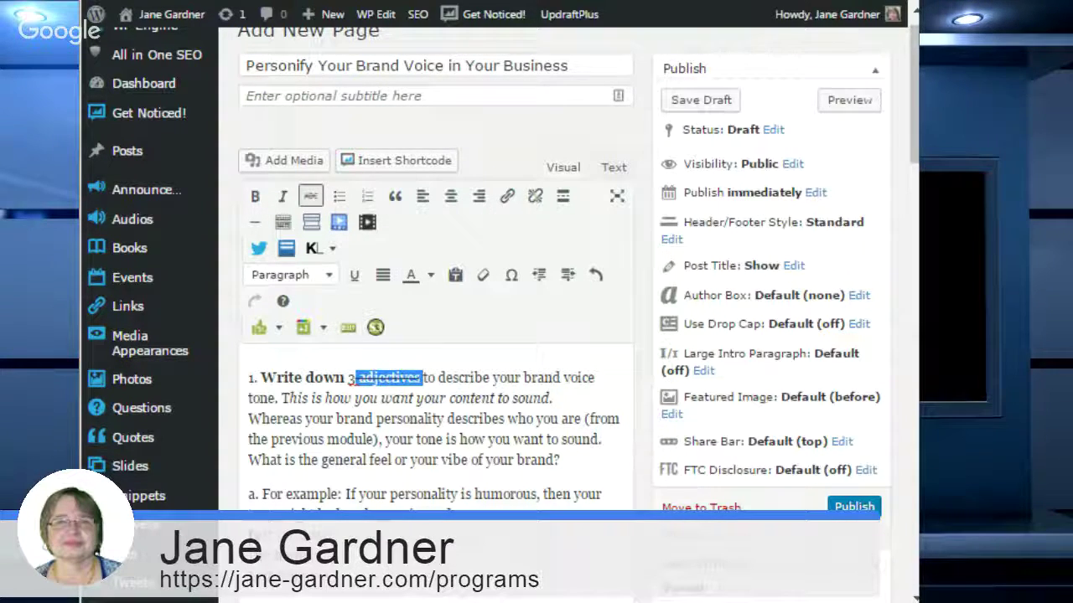
Step: Format the "a. For example" paragraph as a numbered list and inspect the resulting HTML code before returning to visual editing
click(293, 528)
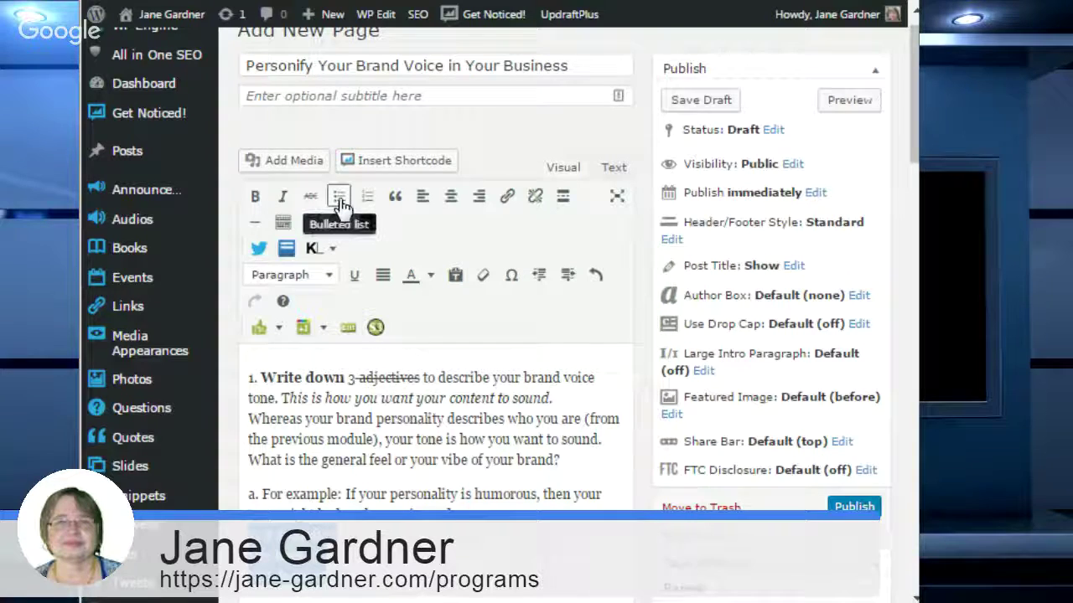
click(367, 199)
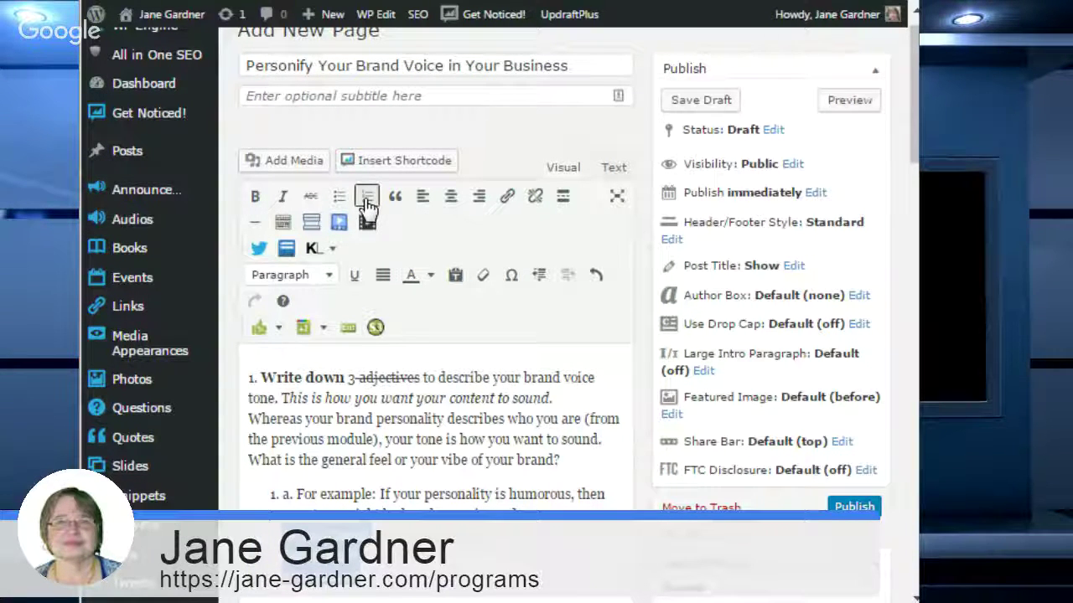
click(612, 176)
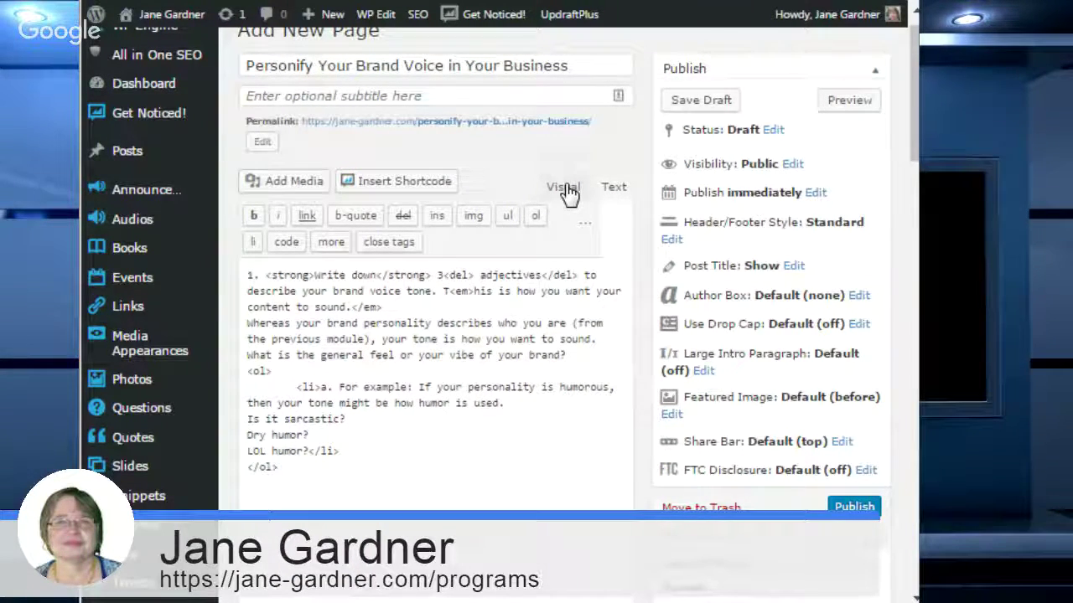
click(567, 190)
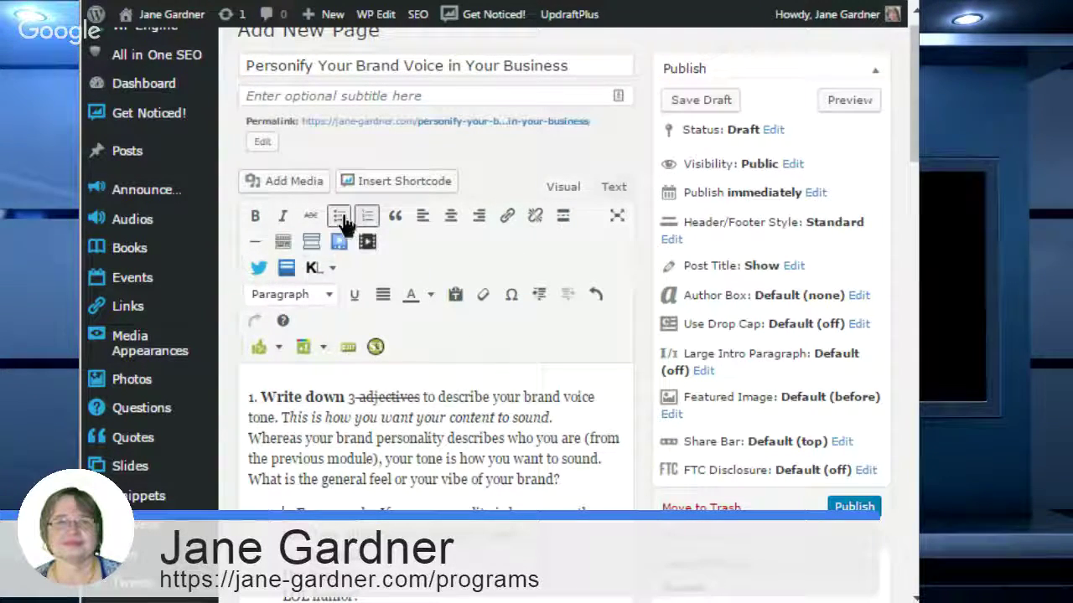
Step: Change the "a. For example" paragraph, down to "LOL humor?", into a bulleted list
click(341, 217)
drag(285, 513, 362, 599)
click(343, 223)
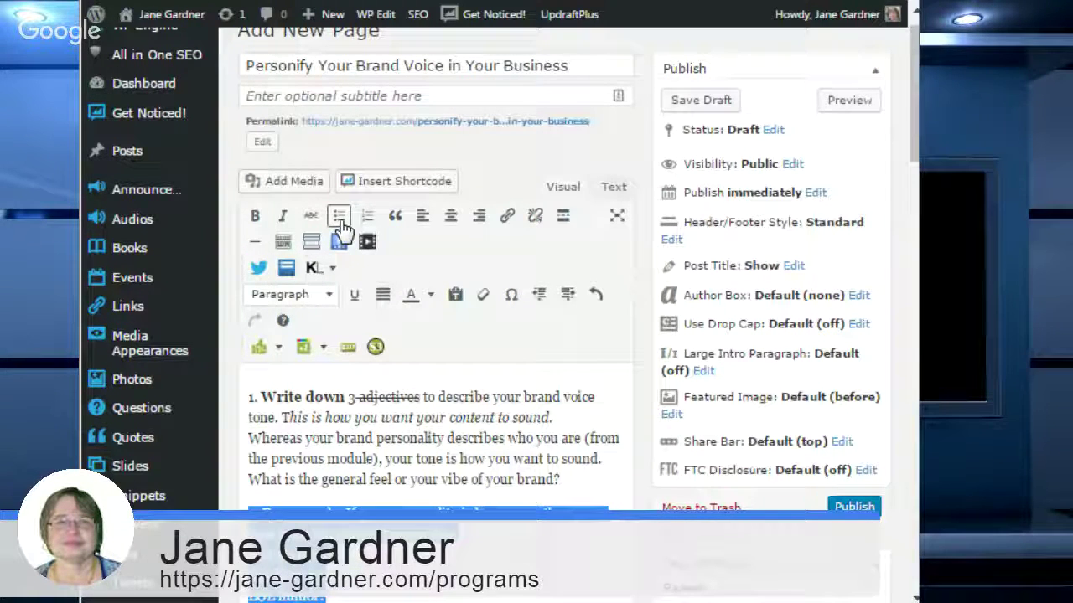
click(343, 223)
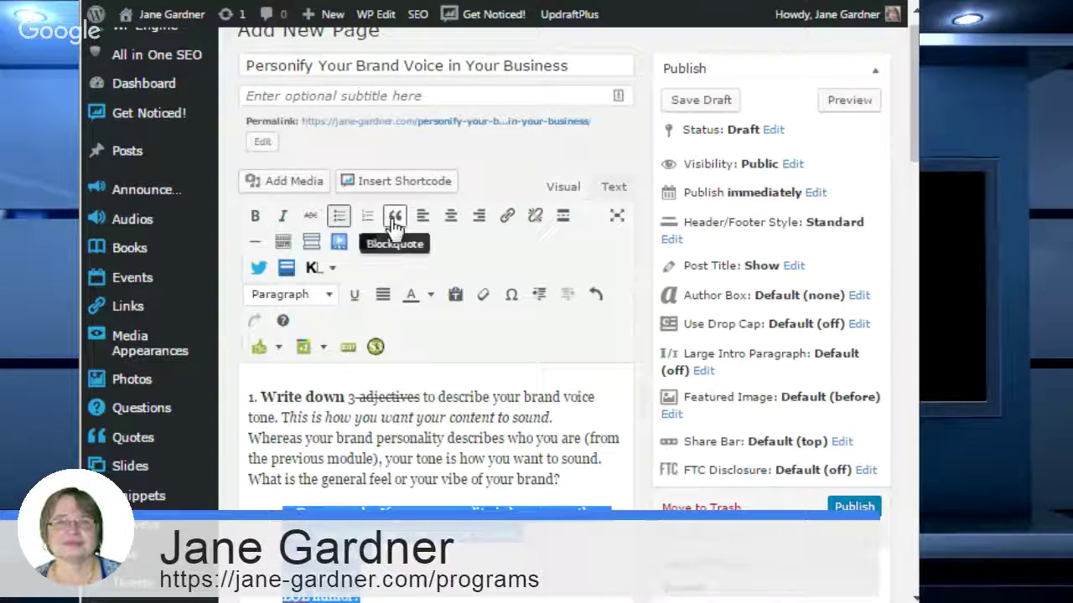
Step: Try to format the text "Whereas your brand personality describes who you are (from the previous module)," as a blockquote
drag(249, 441, 384, 459)
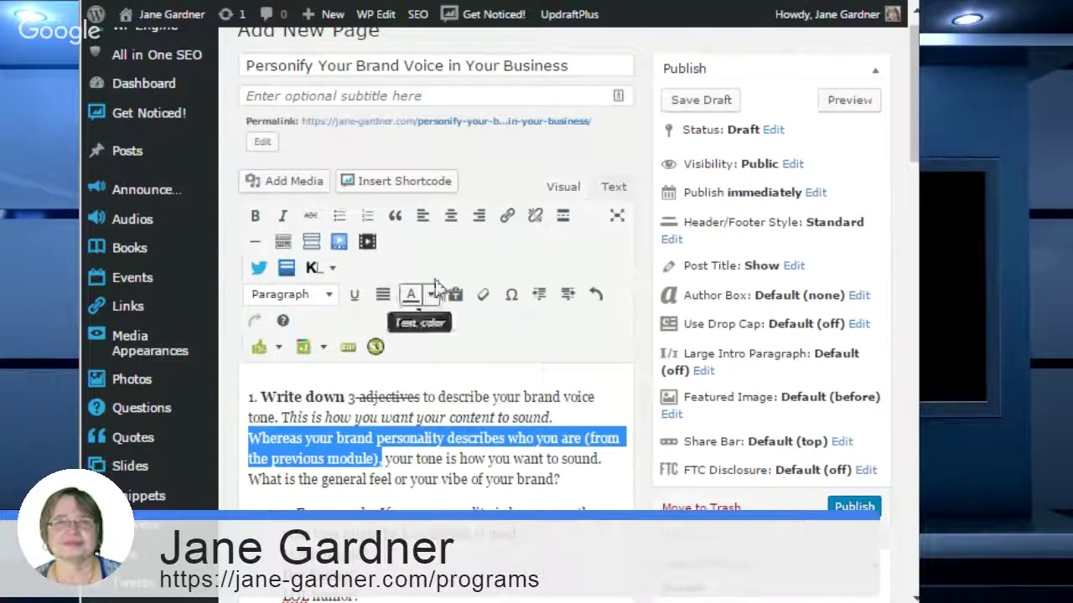
click(395, 216)
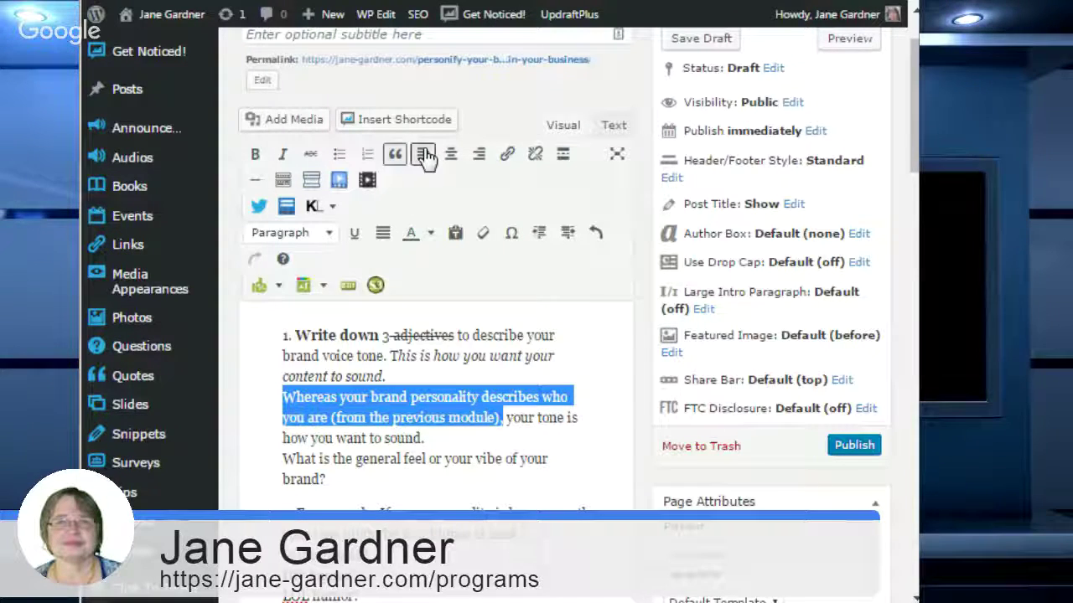
click(396, 158)
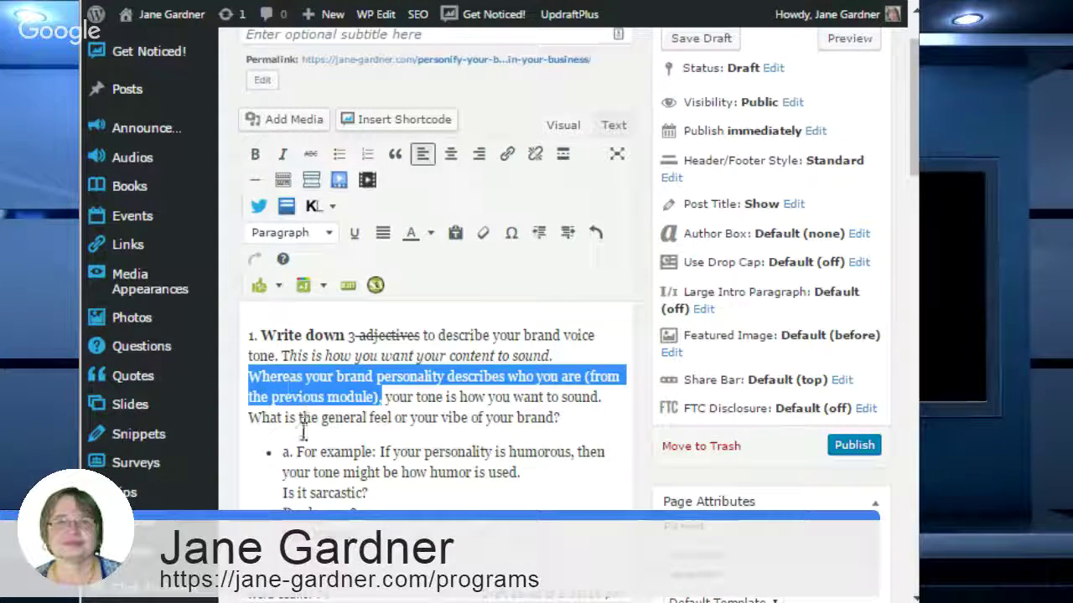
Step: Separate the sentence from "Whereas your brand personality" to "how you want to sound." into its own paragraph and format it as a blockquote
click(290, 392)
click(250, 378)
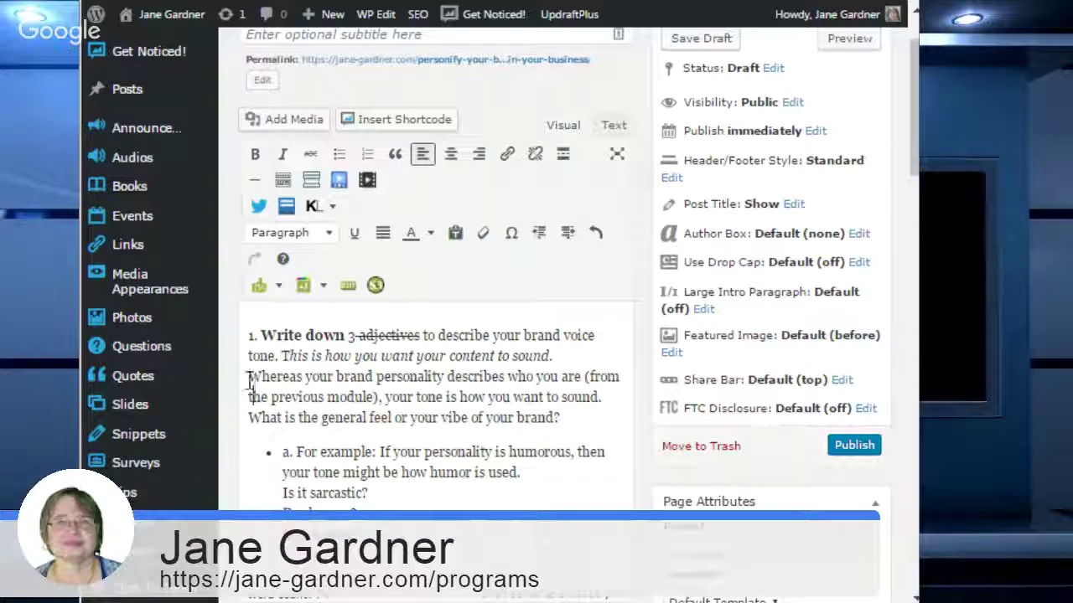
key(Return)
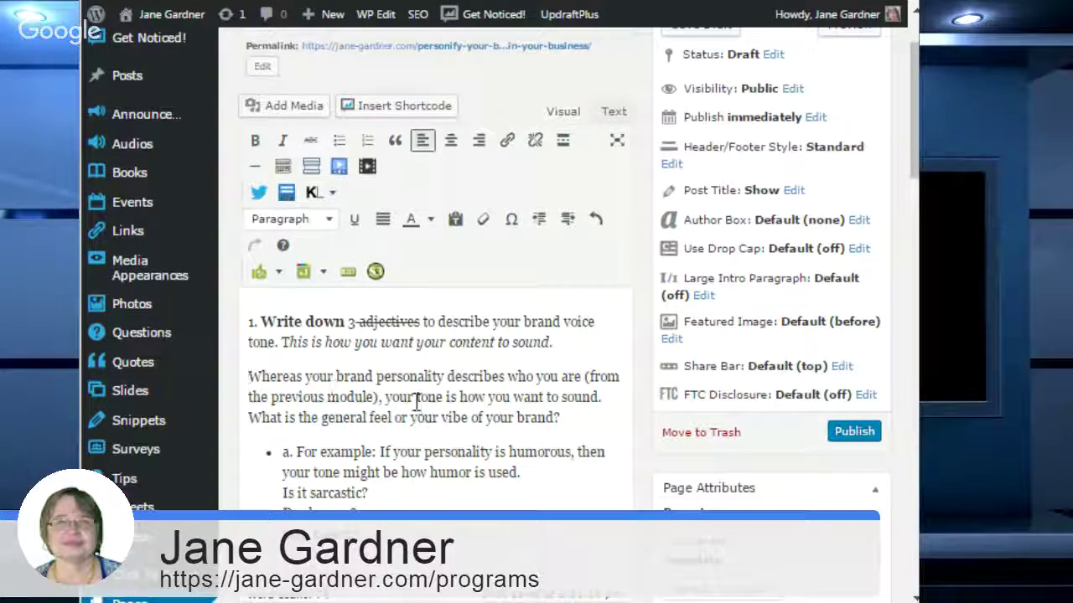
click(600, 397)
key(Return)
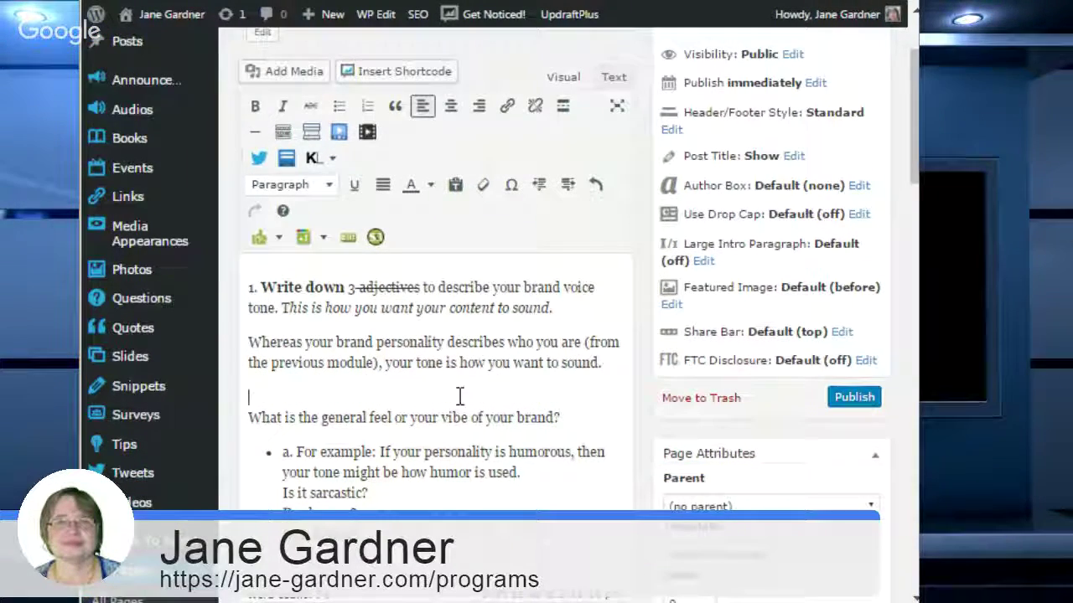
drag(250, 343, 686, 372)
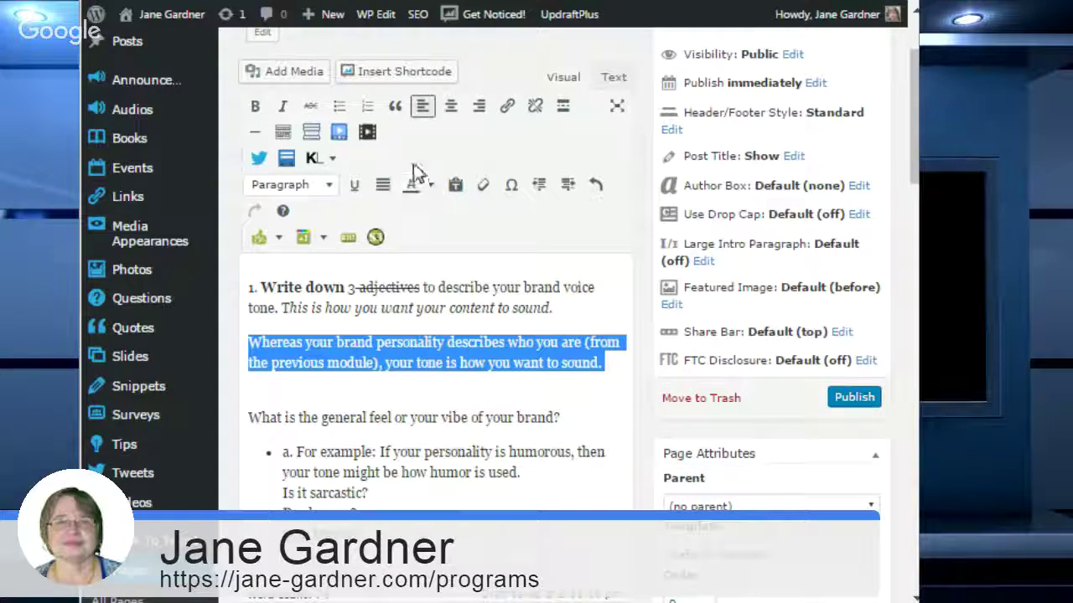
click(395, 105)
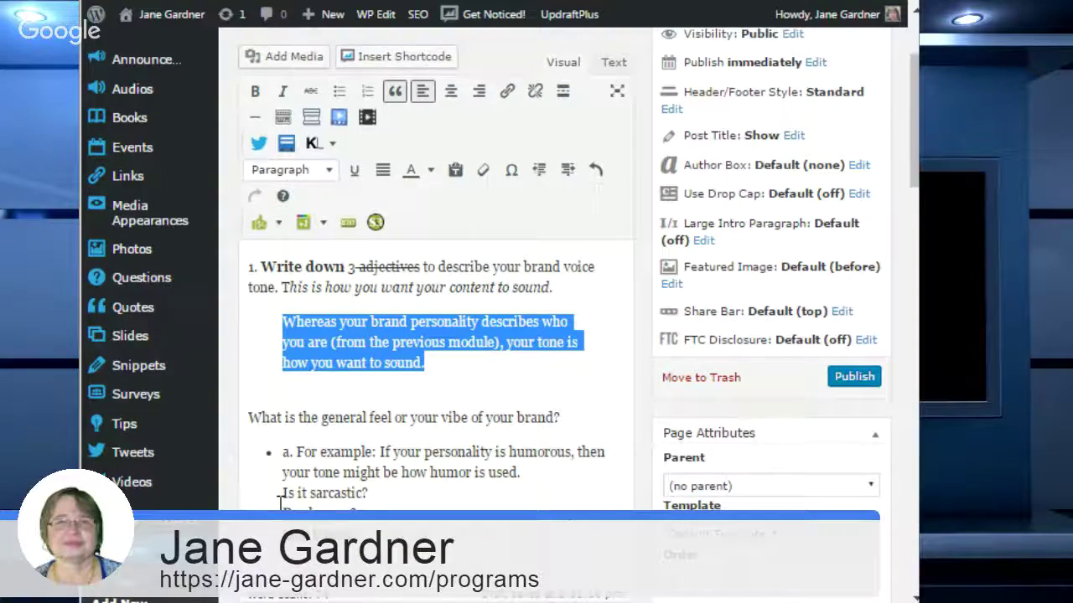
Step: Center the bulleted example text containing "Is it sarcastic?", then view the insert-link dialog and close it without adding a link
drag(283, 493, 368, 494)
click(452, 92)
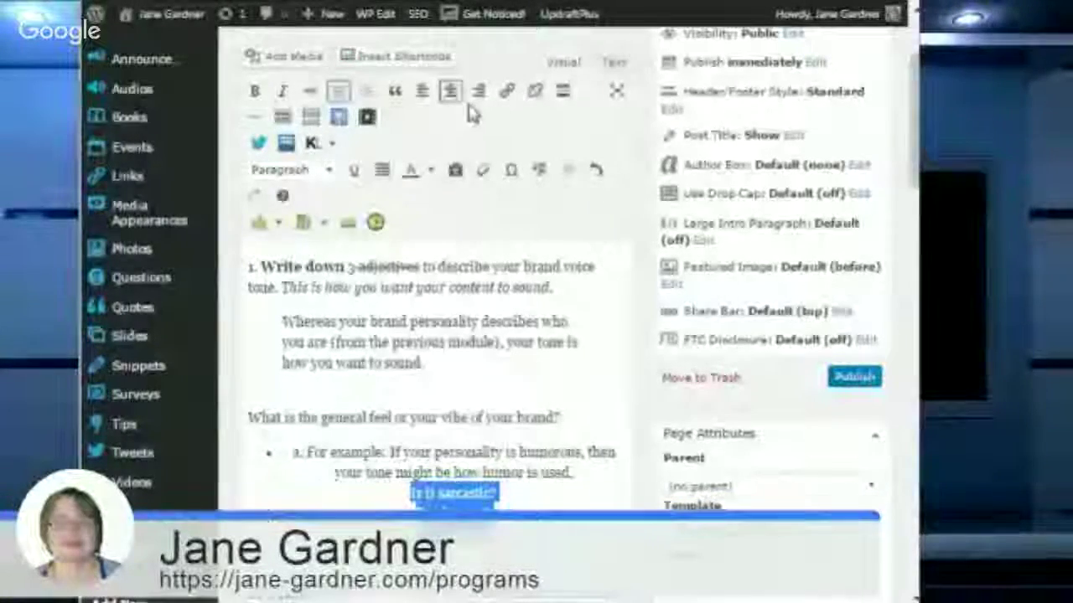
click(507, 91)
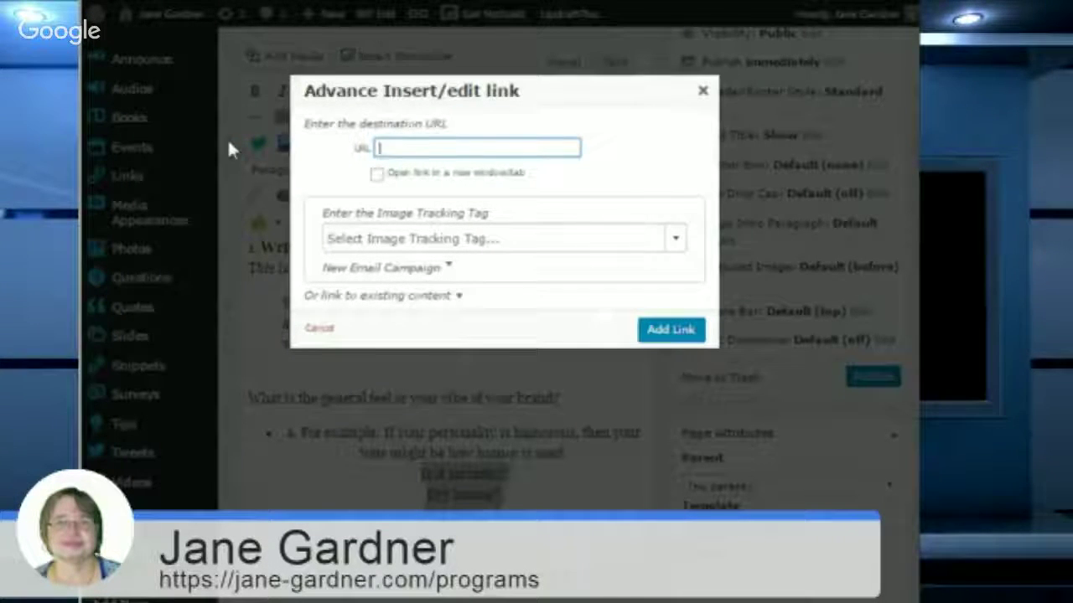
click(702, 91)
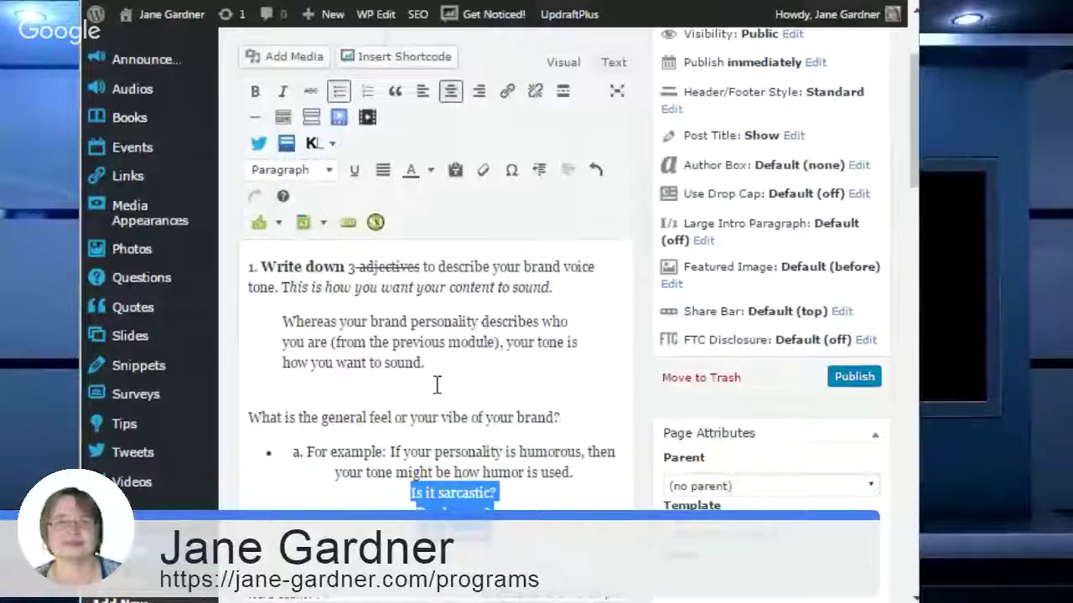
click(437, 365)
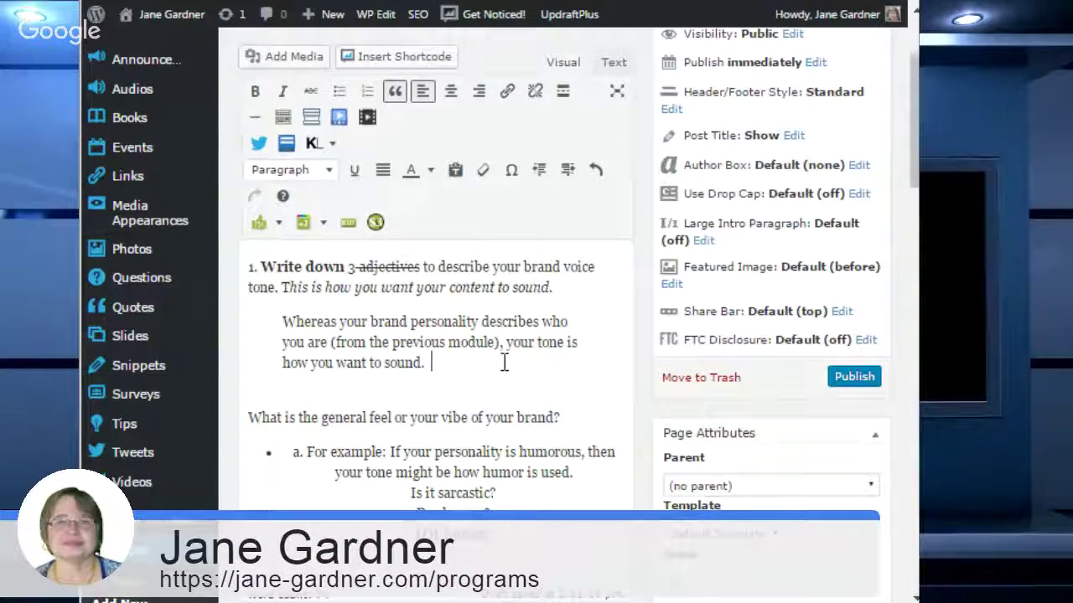
key(Return)
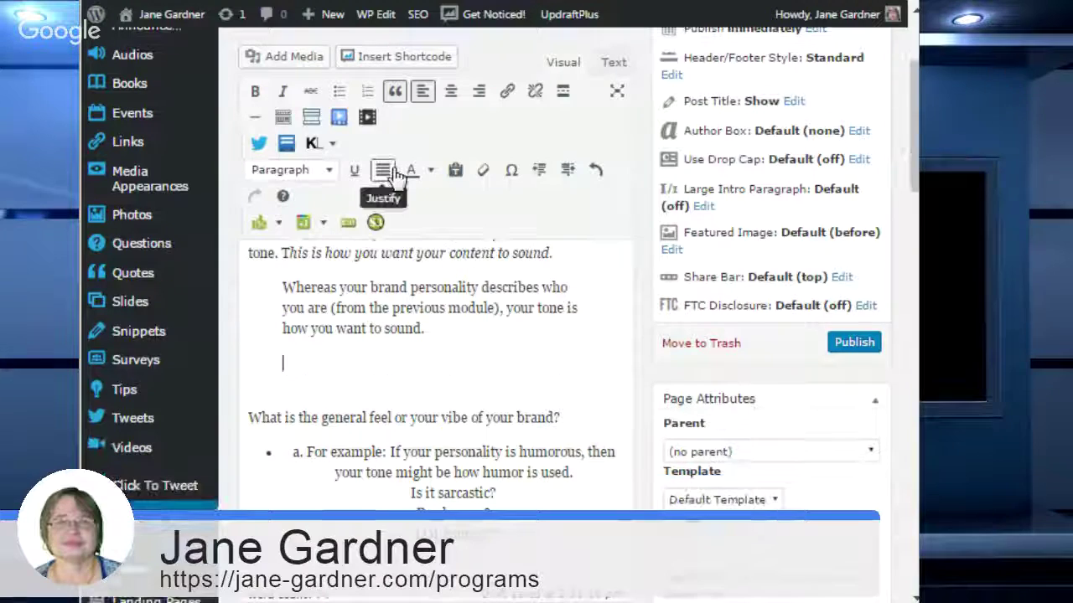
text(http)
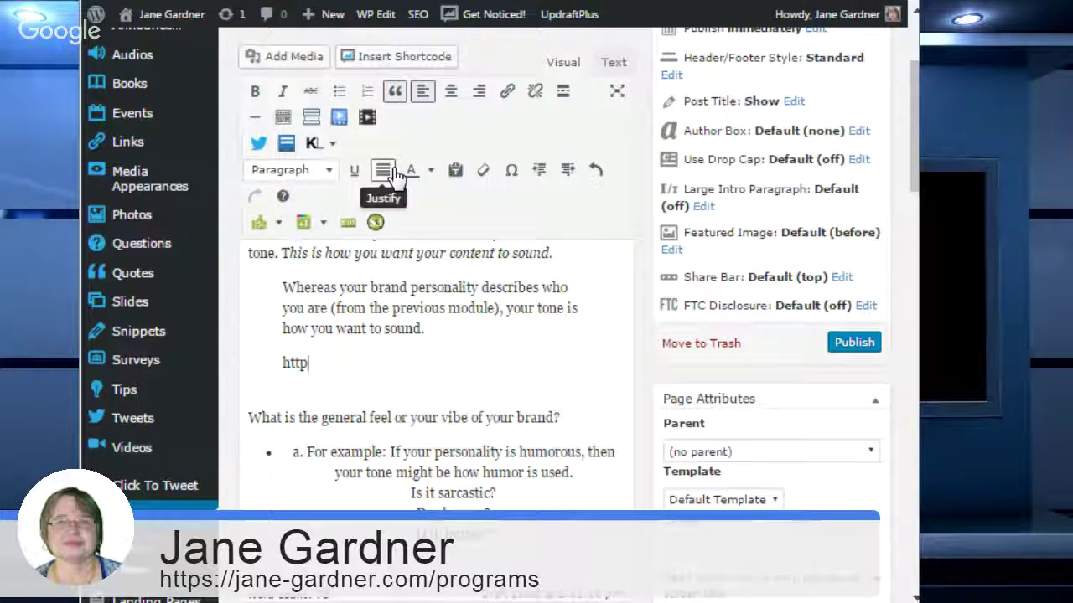
text(://jgti)
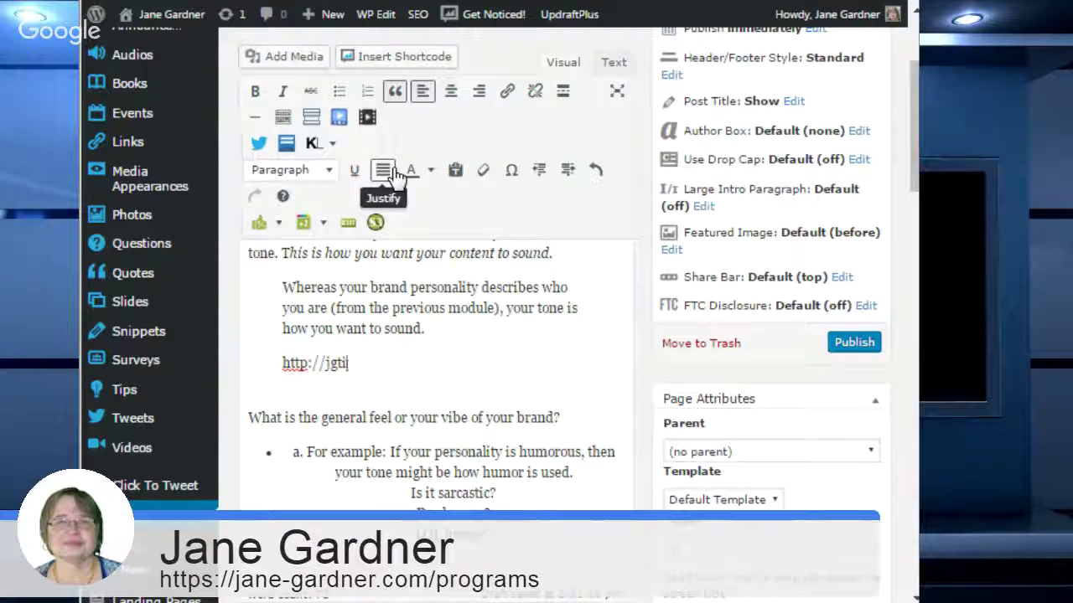
text(ps.com/prom)
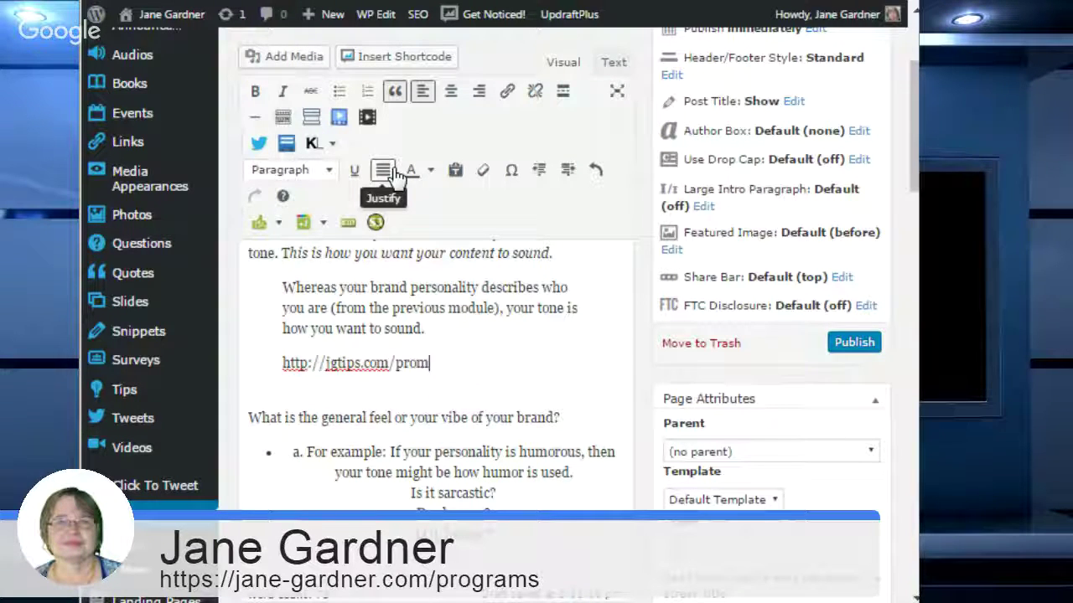
key(BackSpace)
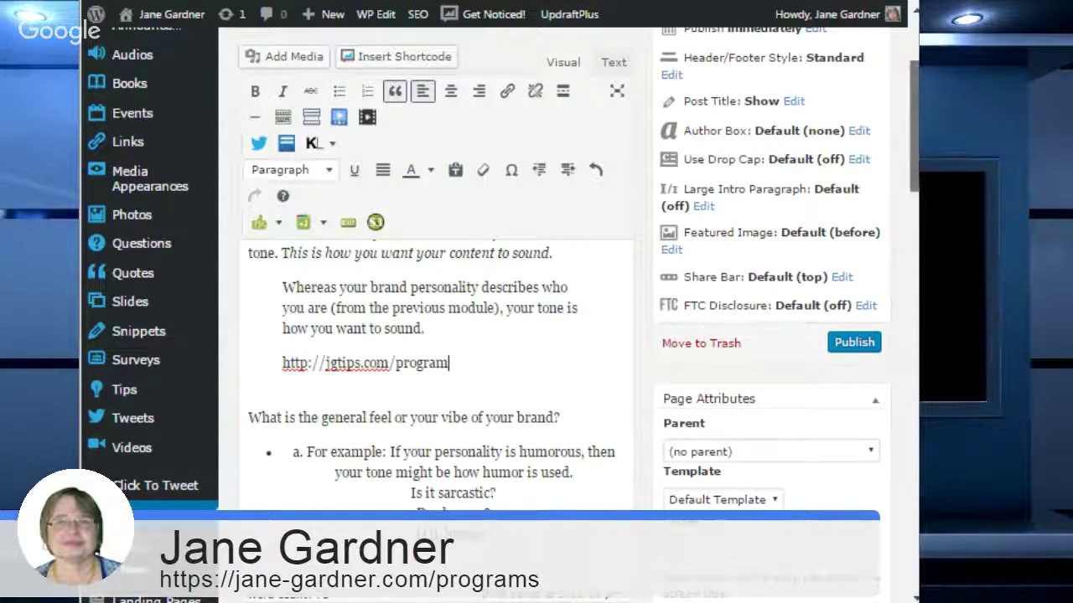
Step: Insert the media library image of the woman in business wear with a technology background above the "1. Write down" paragraph
scroll(906, 211, up, 2)
scroll(435, 335, up, 1)
click(254, 405)
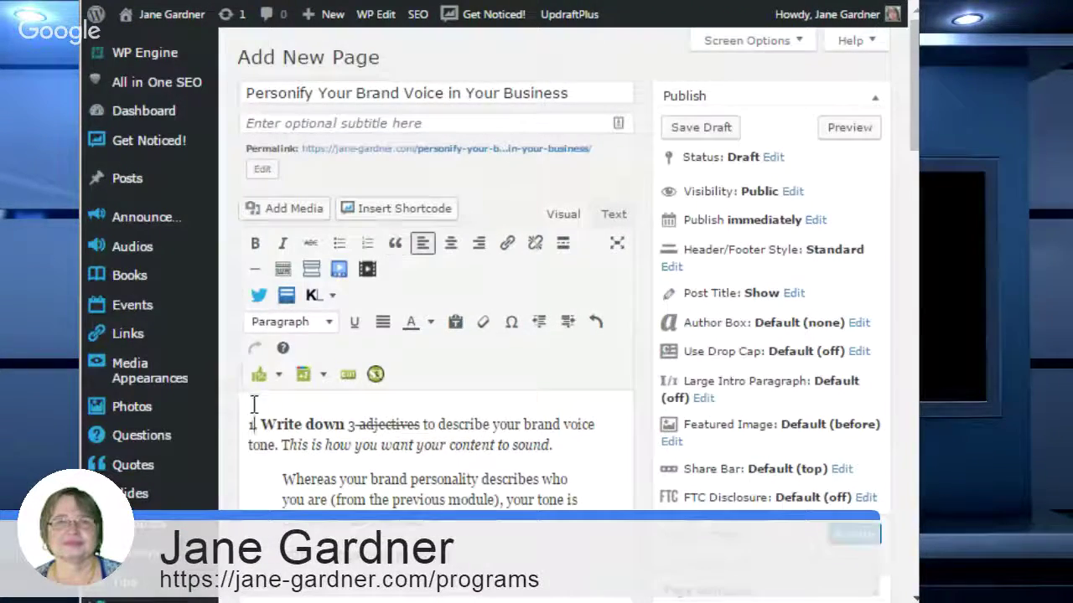
key(Return)
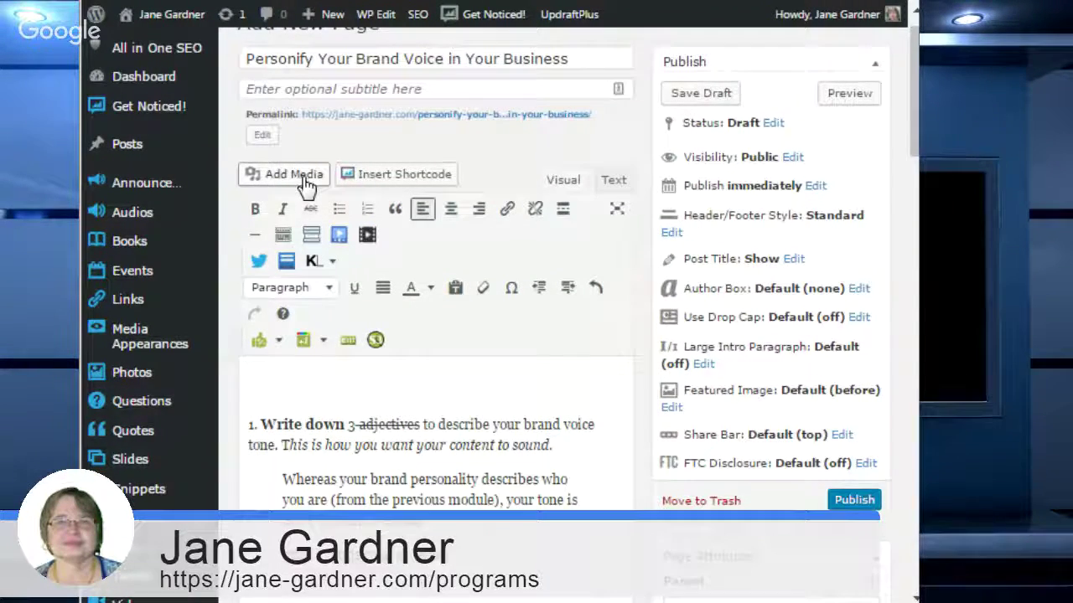
click(277, 176)
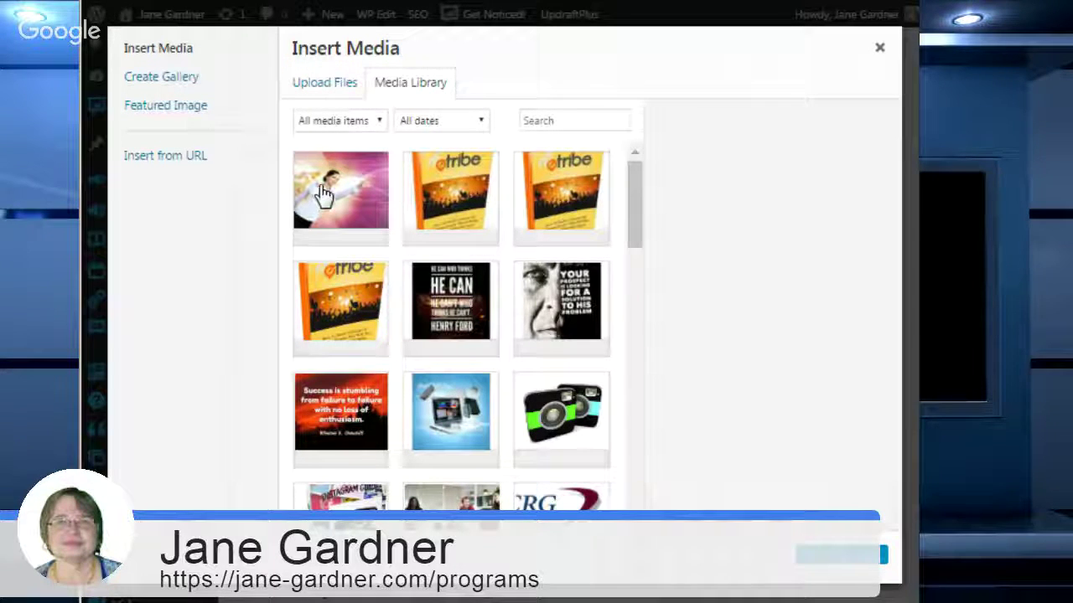
click(328, 201)
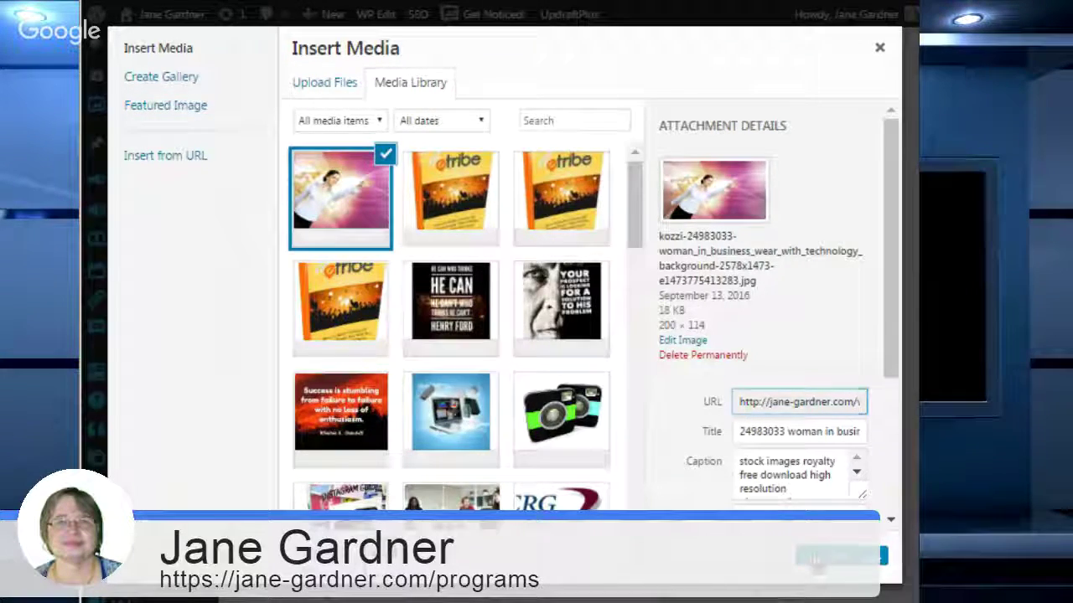
click(805, 555)
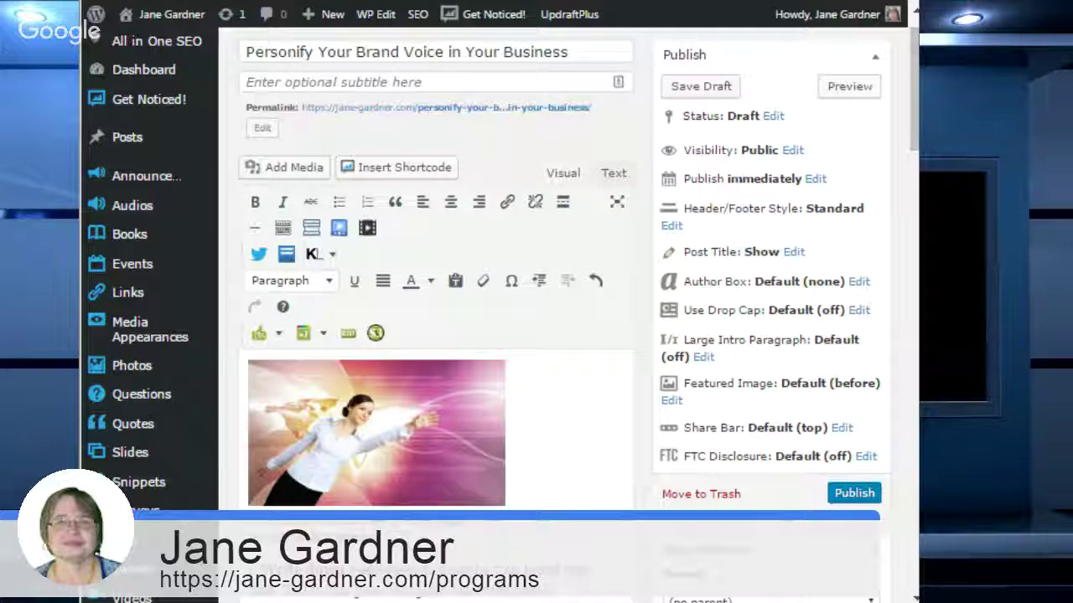
Step: Upload the image file 2015-07-22_11-17-16 from the computer and insert it below the first picture on the page
click(285, 167)
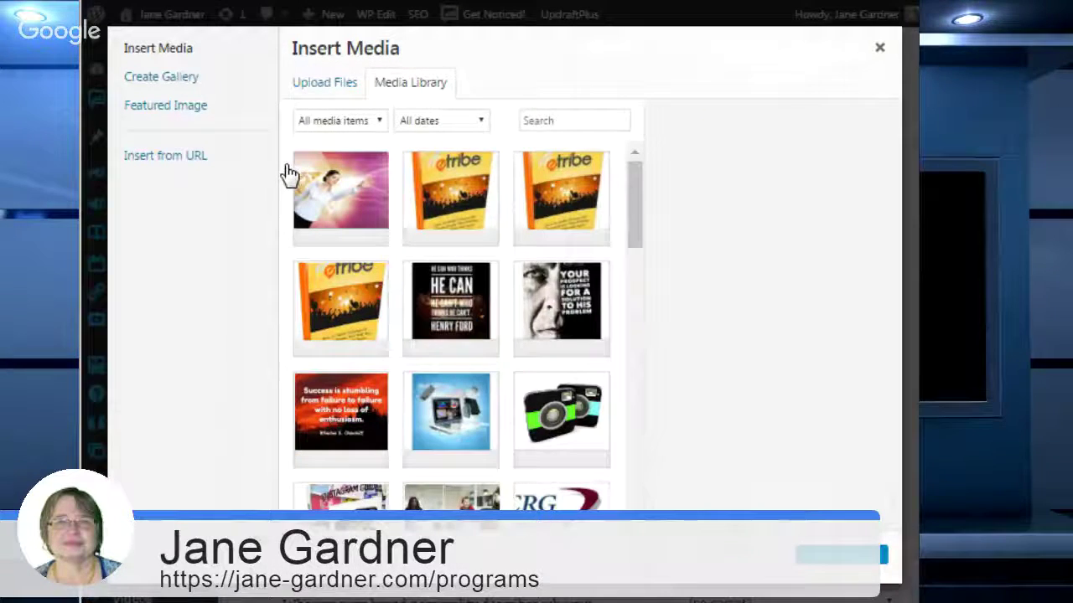
click(331, 84)
click(588, 329)
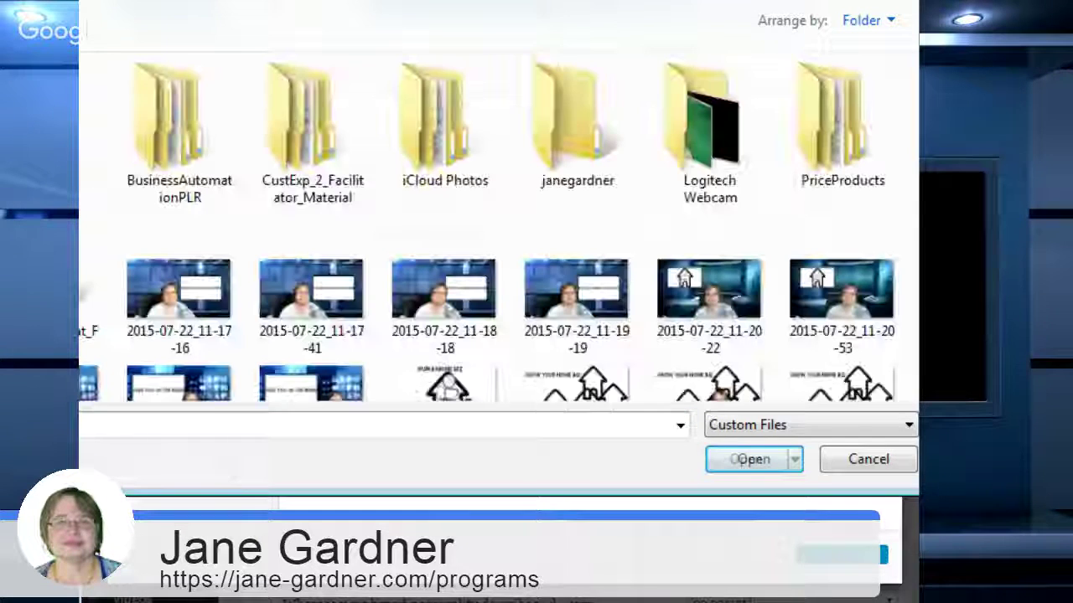
click(159, 293)
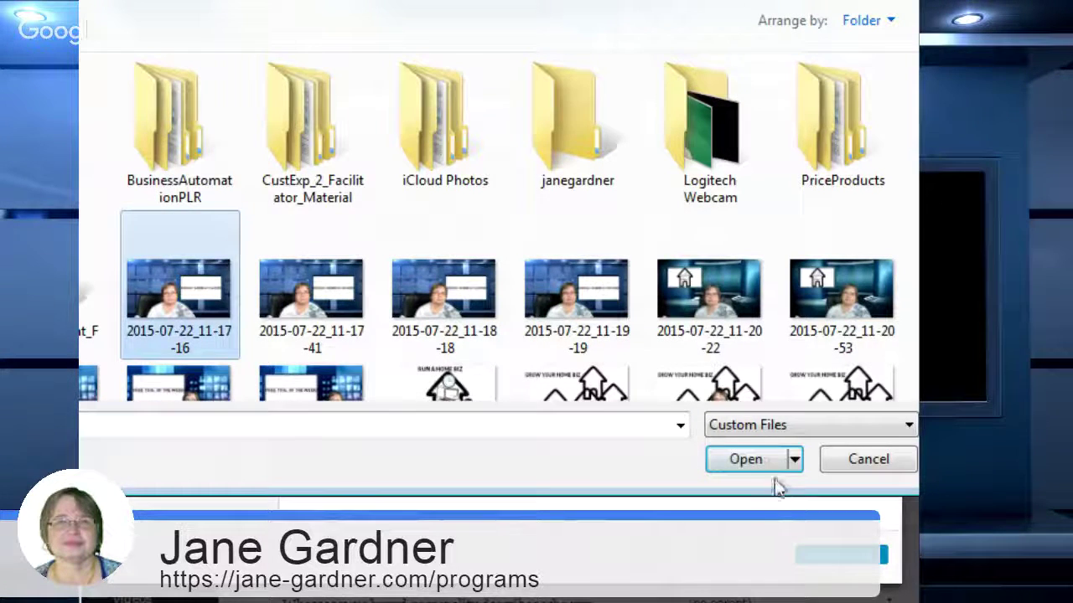
click(765, 466)
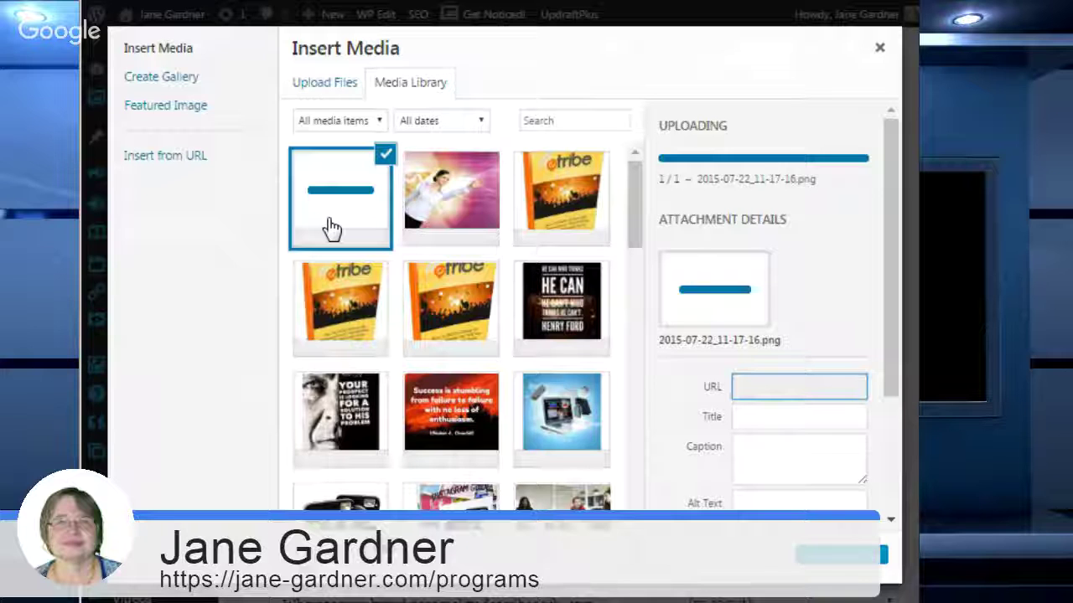
scroll(898, 186, down, 1)
scroll(833, 187, down, 2)
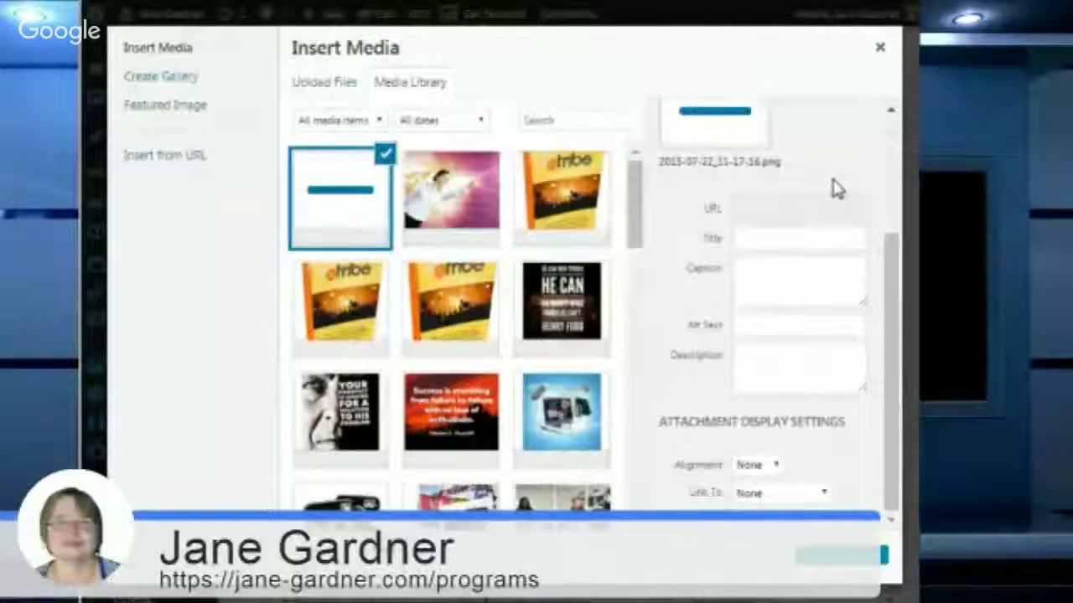
scroll(833, 186, up, 3)
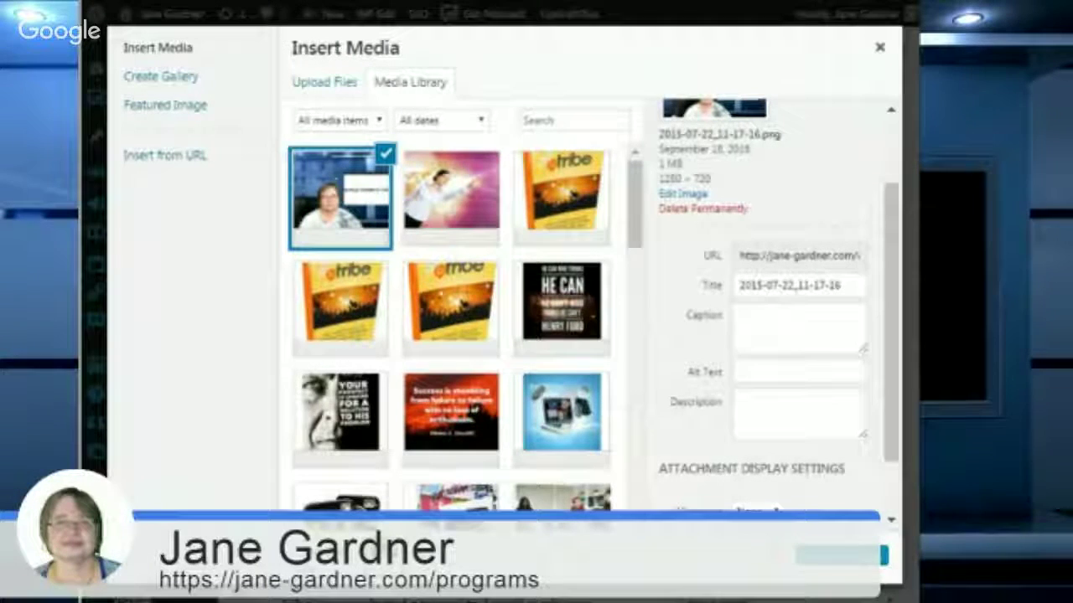
key(Escape)
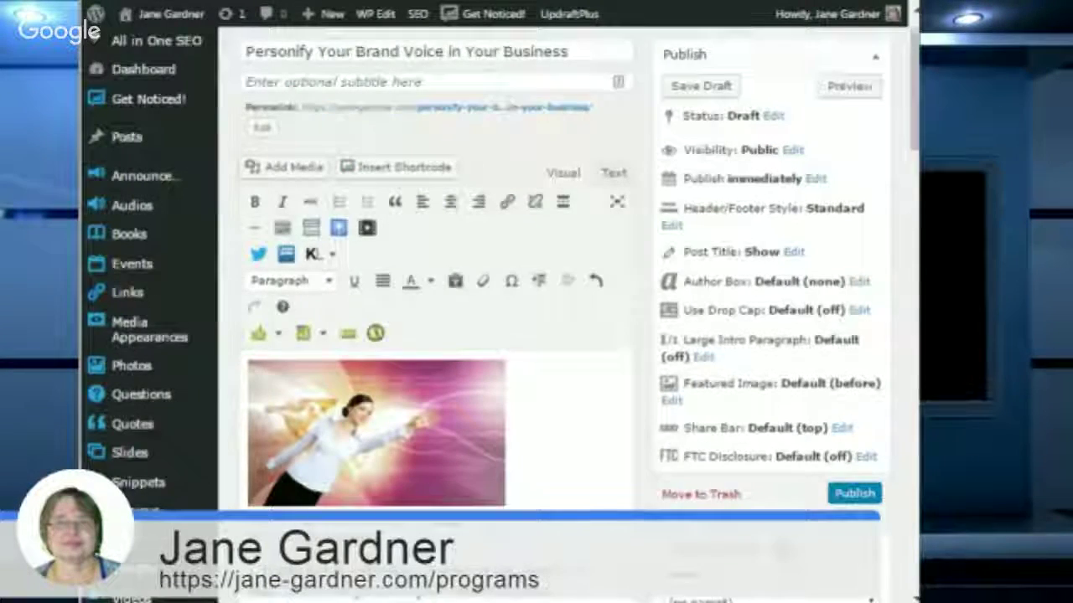
Step: Check the page content with both images in the editor and publish the page
scroll(500, 314, down, 1)
scroll(499, 335, down, 4)
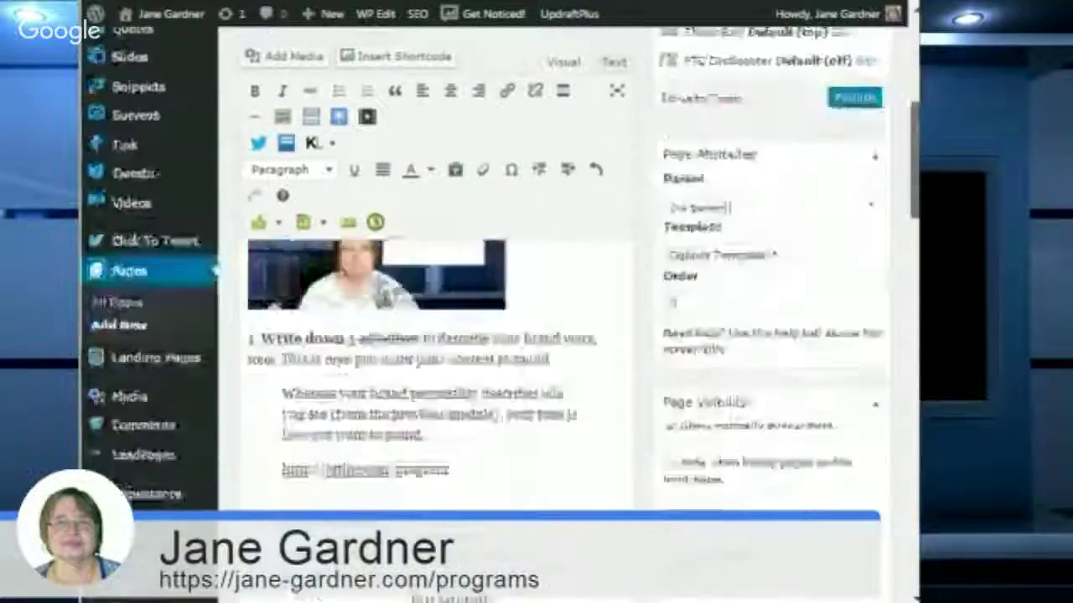
scroll(499, 336, up, 2)
scroll(500, 335, down, 2)
scroll(500, 335, down, 8)
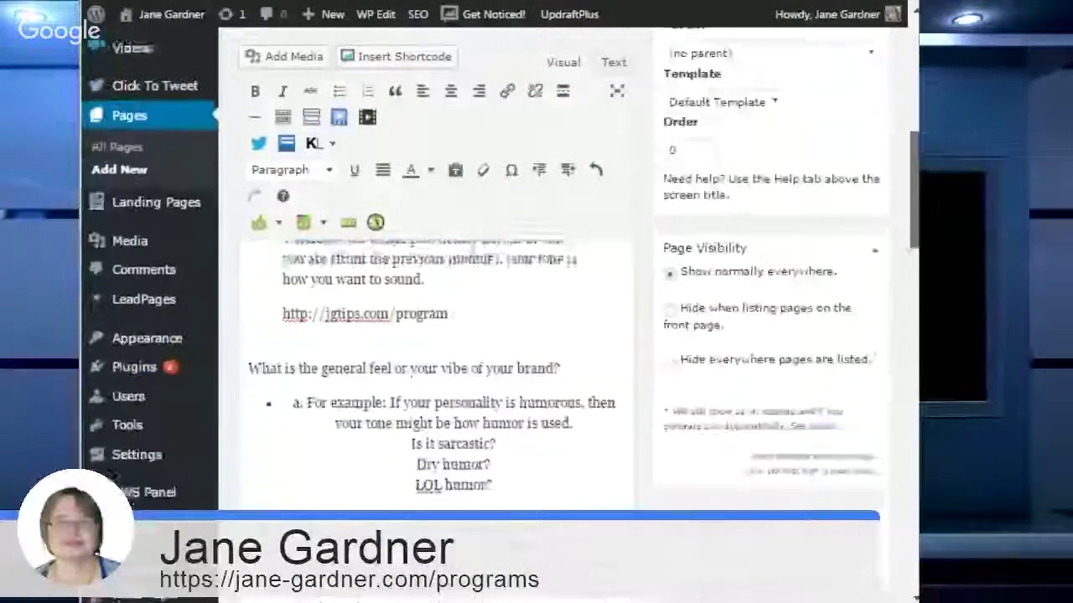
scroll(499, 335, up, 1)
scroll(897, 52, up, 15)
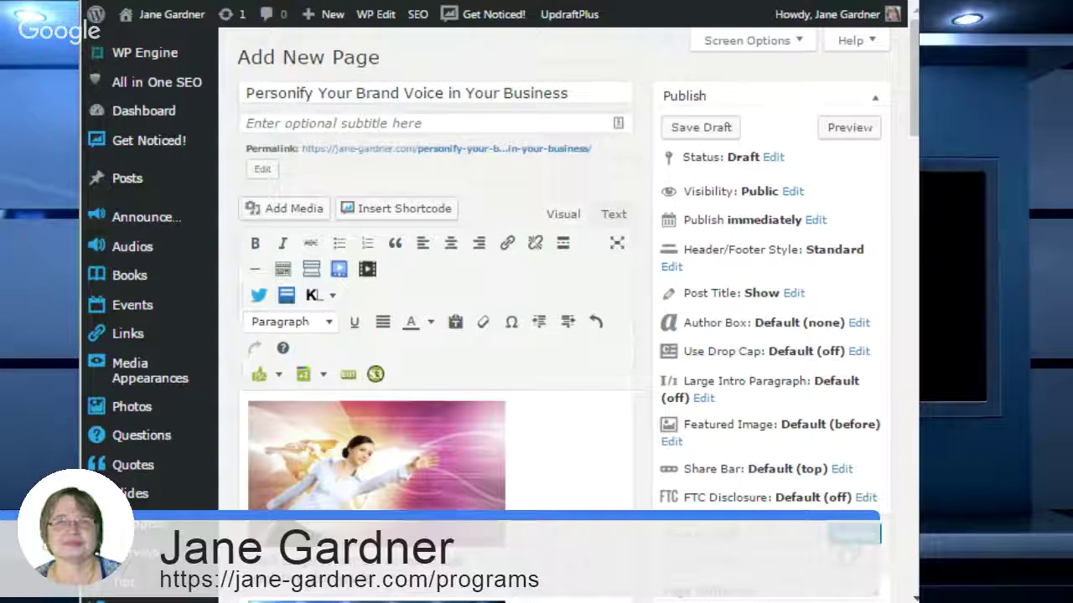
click(853, 534)
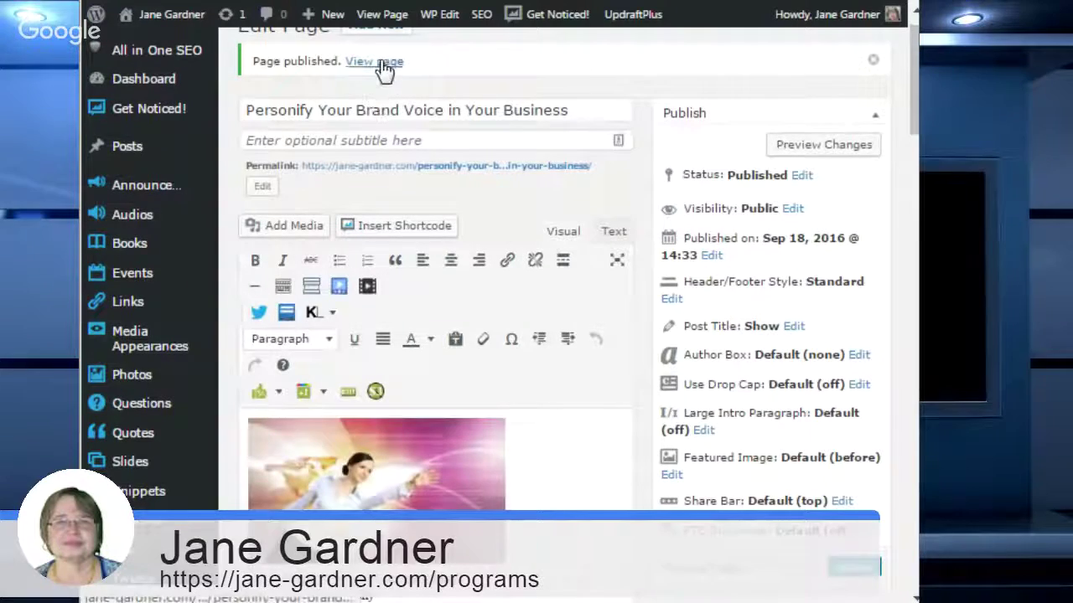
Step: Open the published page in a new browser tab and switch to it
right_click(384, 68)
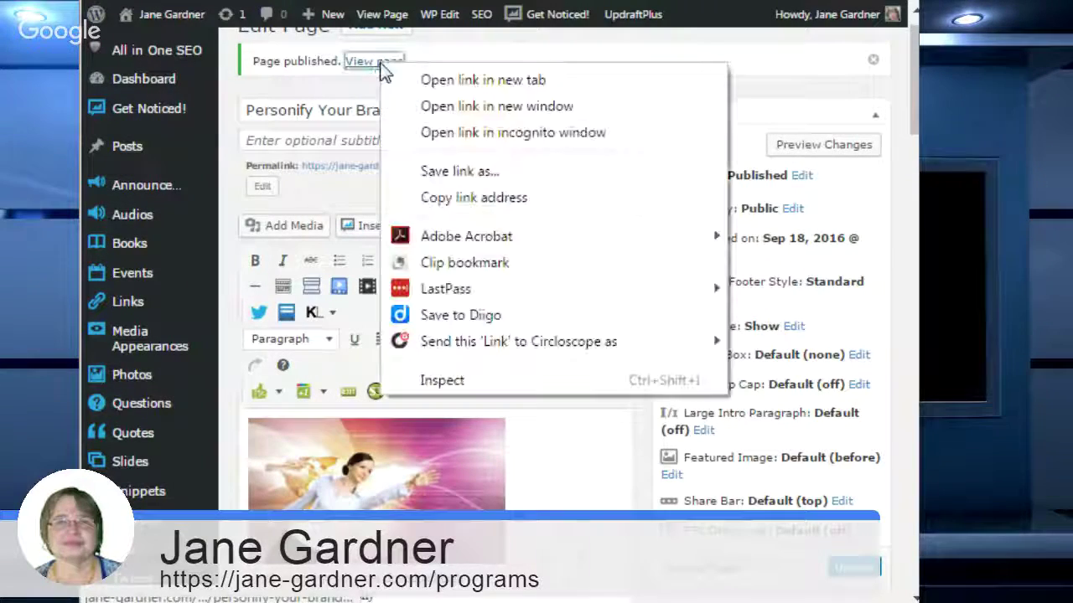
click(438, 81)
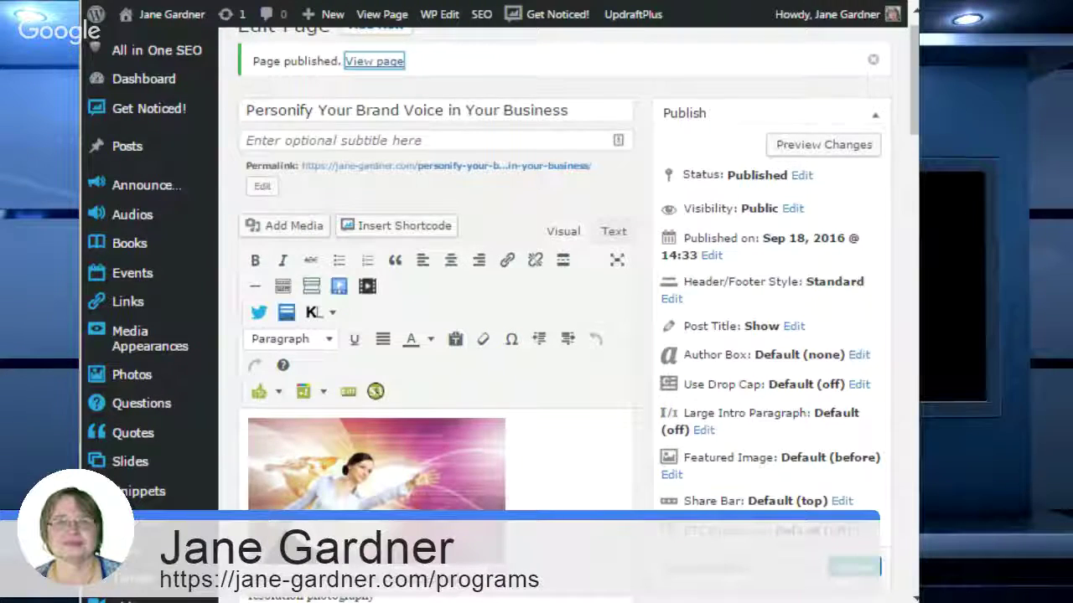
key(ctrl+Tab)
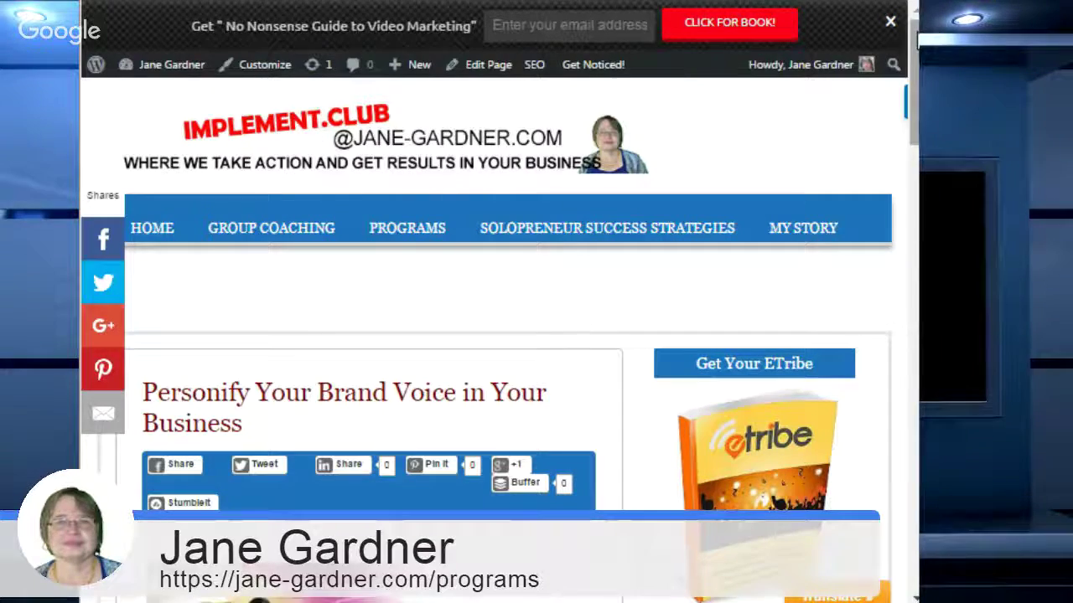
scroll(916, 128, down, 2)
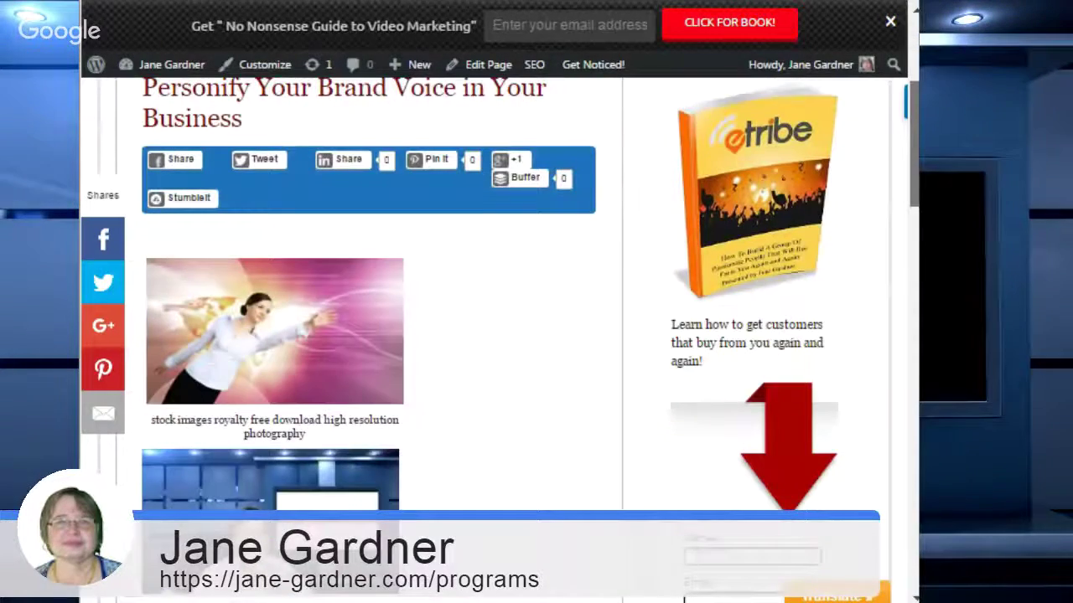
scroll(494, 335, down, 1)
scroll(495, 335, up, 4)
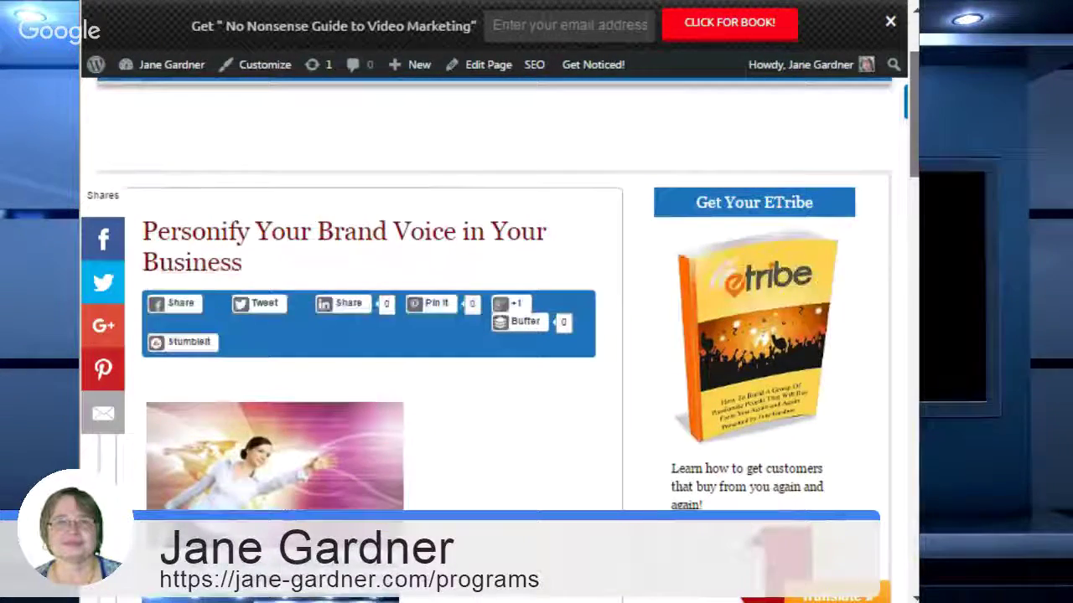
scroll(843, 269, down, 3)
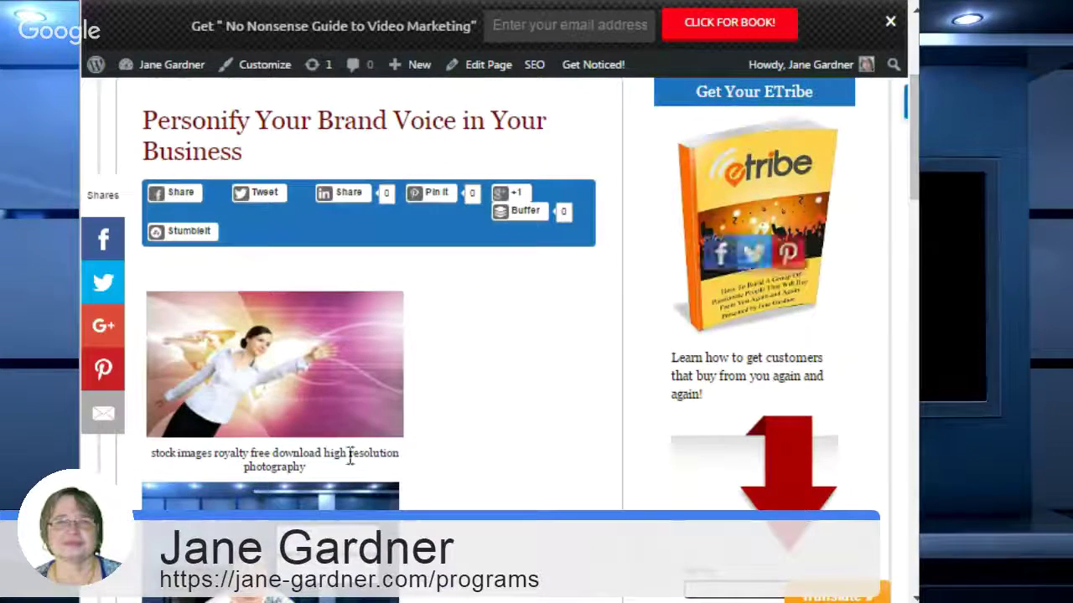
scroll(349, 453, down, 3)
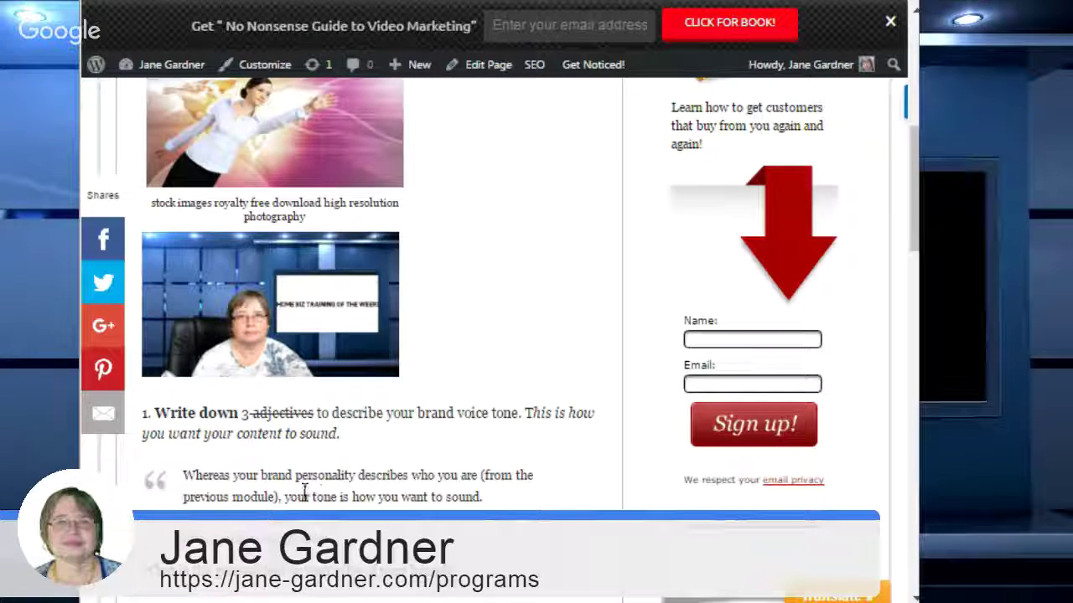
scroll(912, 185, down, 1)
scroll(360, 293, down, 2)
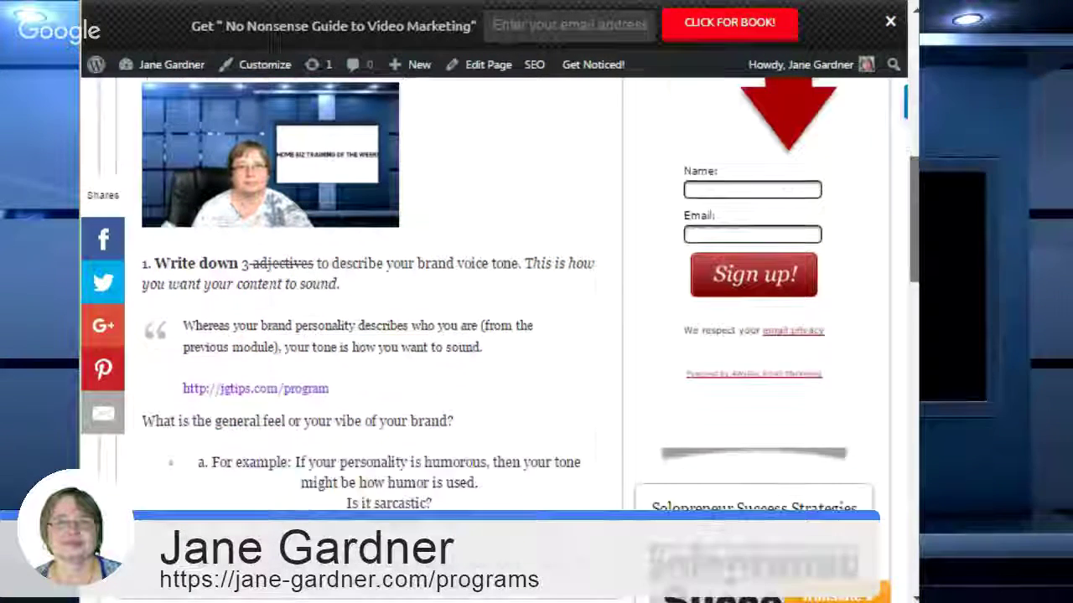
scroll(361, 263, down, 2)
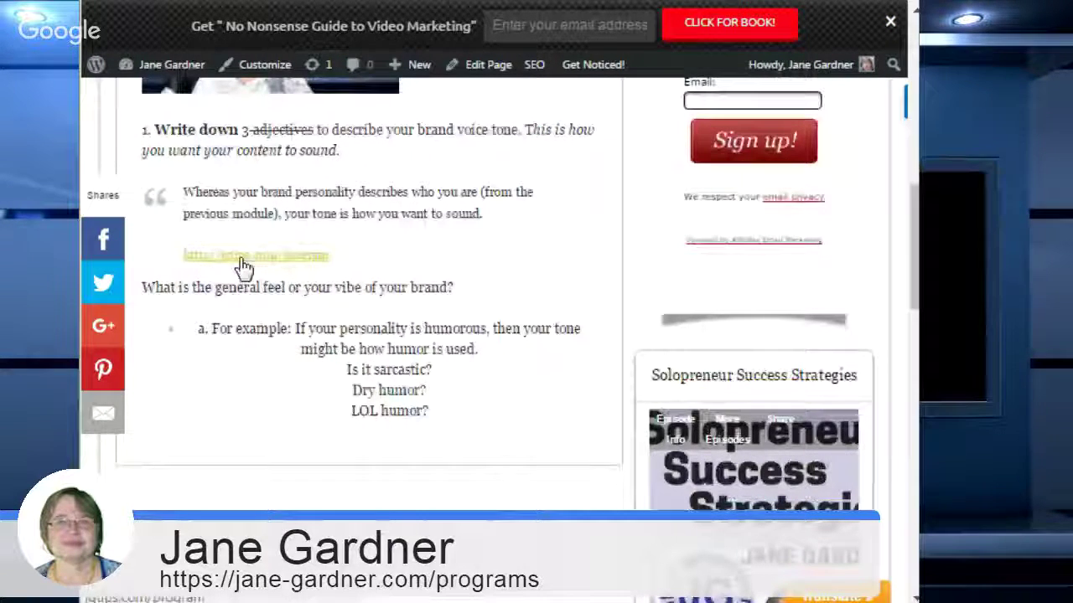
click(242, 266)
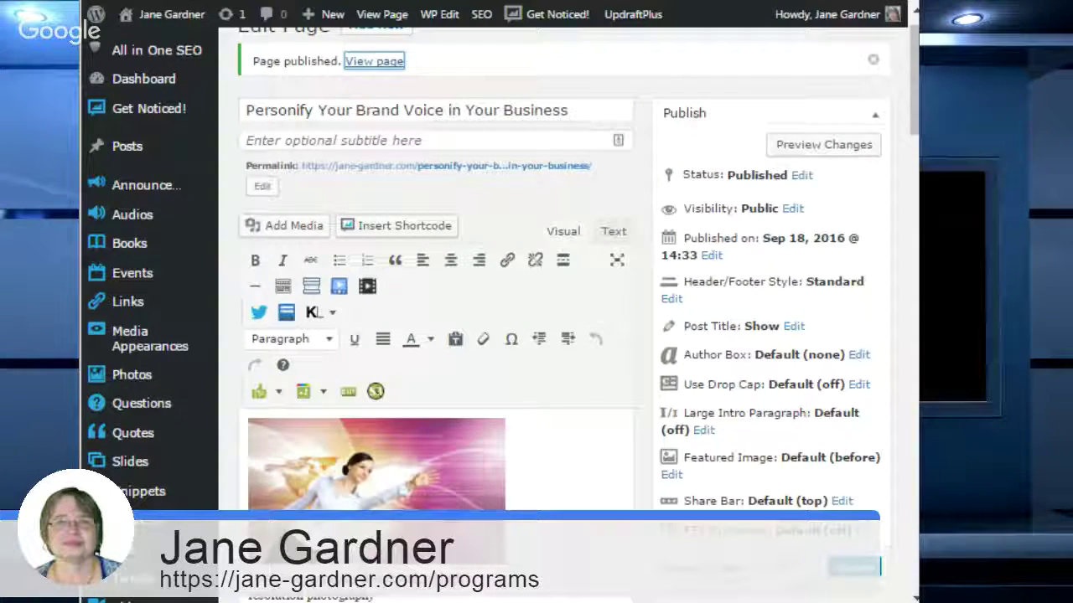
Step: Leave the page editor and open the list of all pages on the site
mouse_move(134, 308)
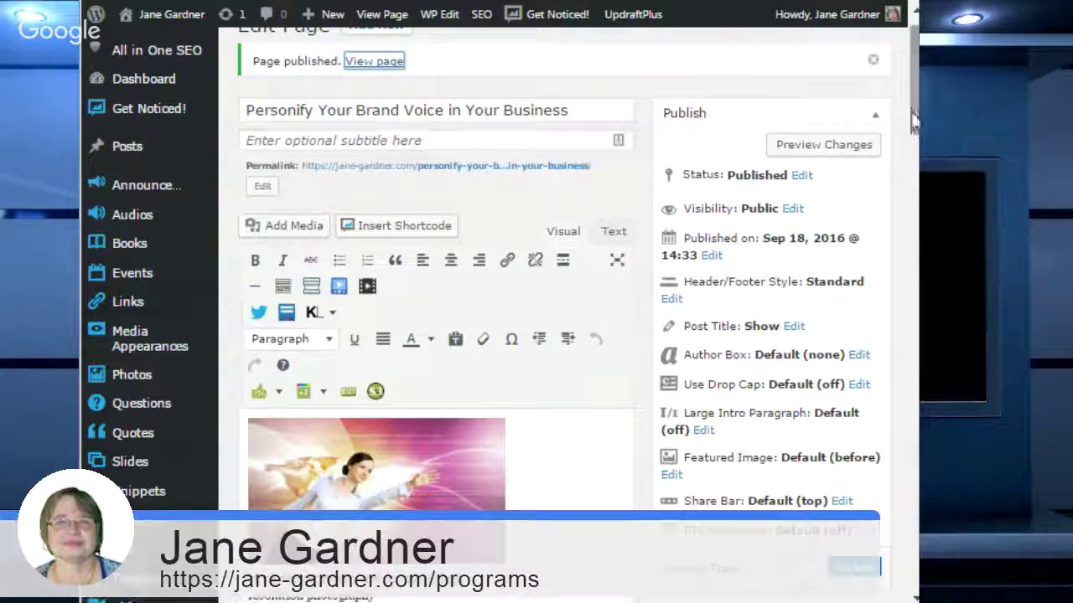
scroll(913, 84, down, 3)
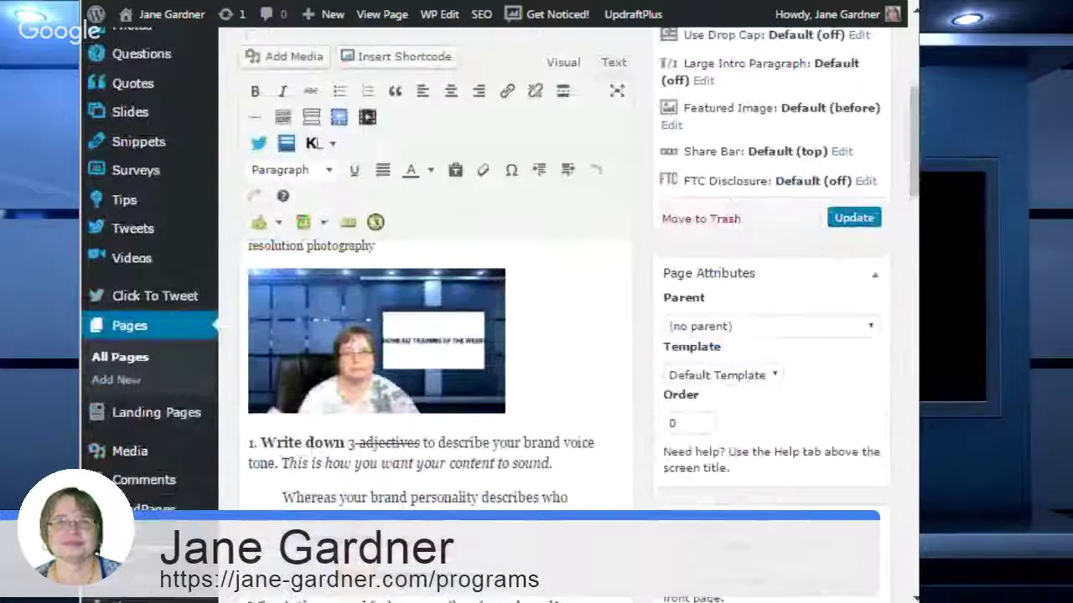
click(108, 359)
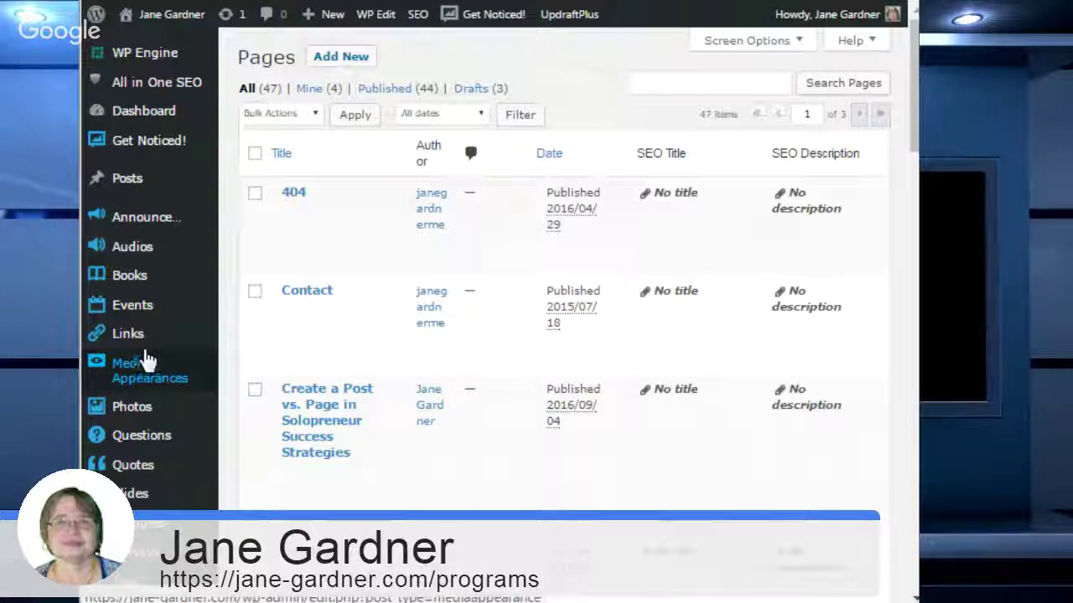
Step: Filter the list of pages to show only those dated September 2016
click(482, 114)
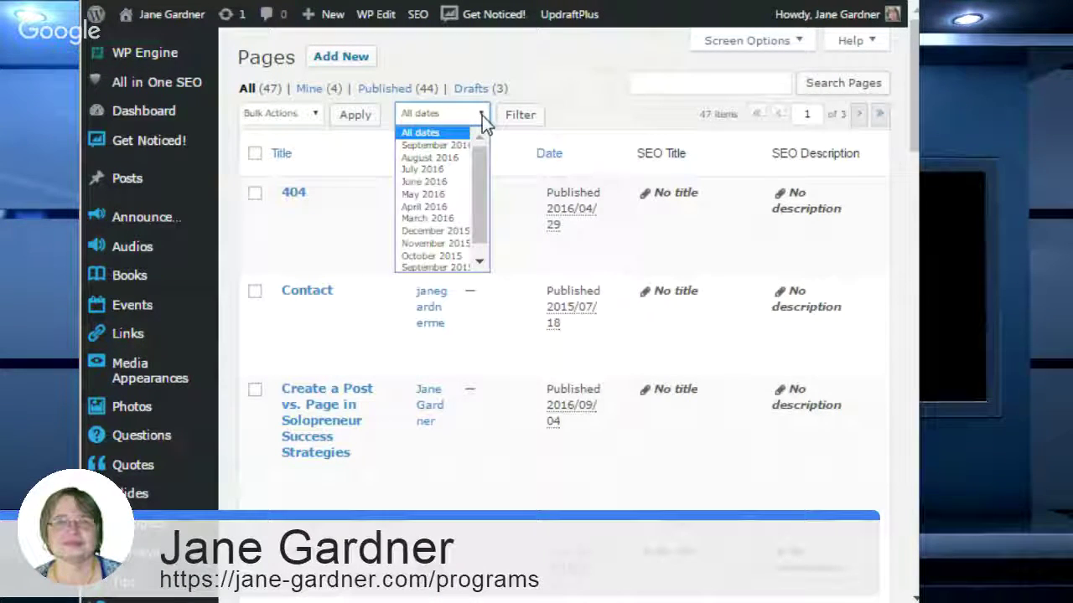
click(456, 145)
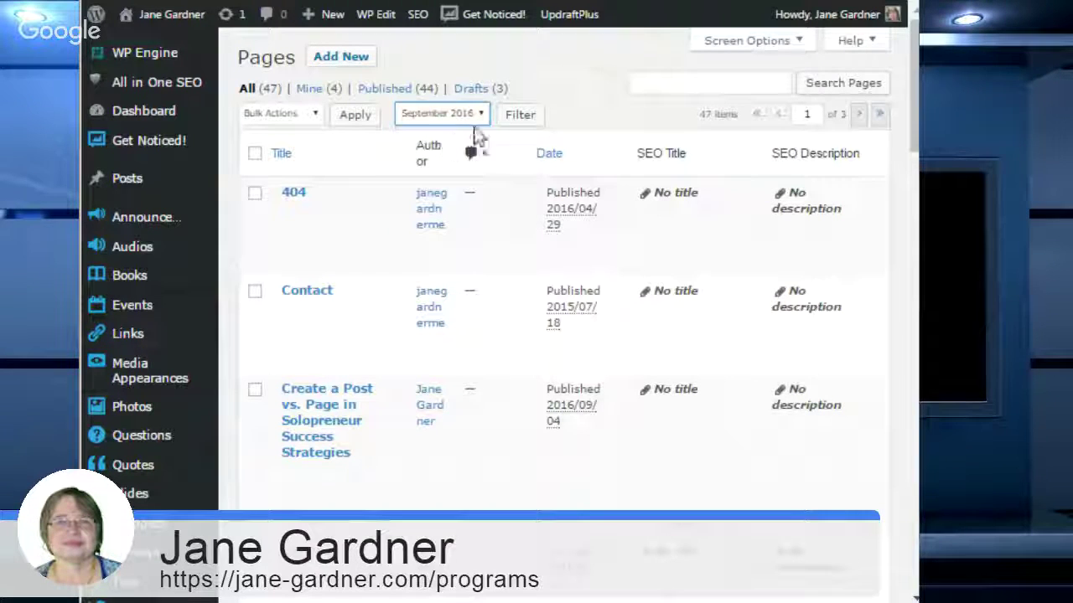
click(519, 115)
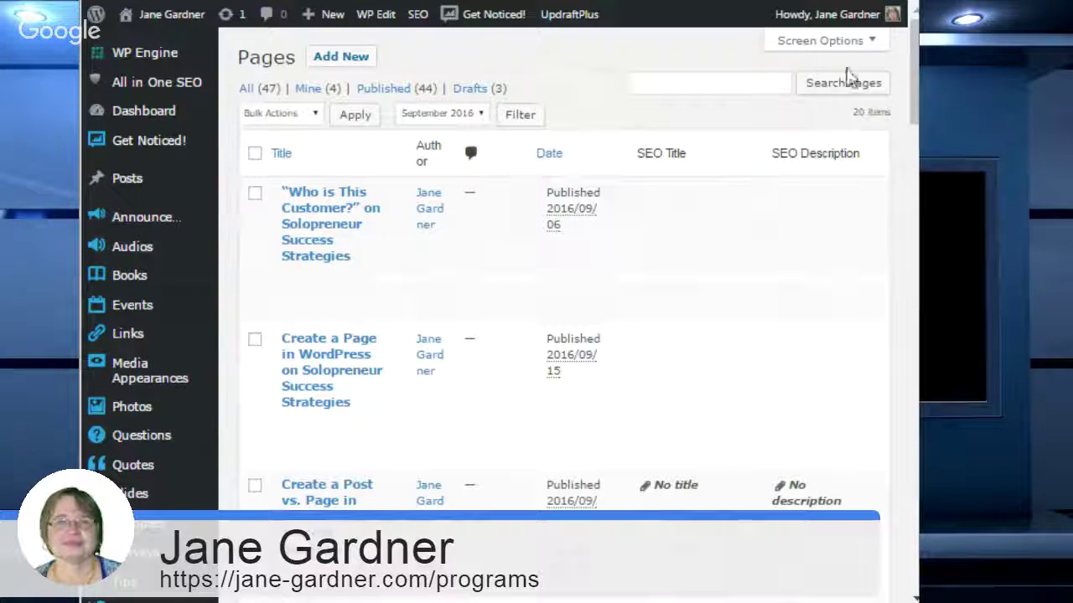
Step: Find "Personify Your Brand Voice in Your Business" in the filtered list, open it in the full editor, and return to the list
drag(916, 84, 895, 229)
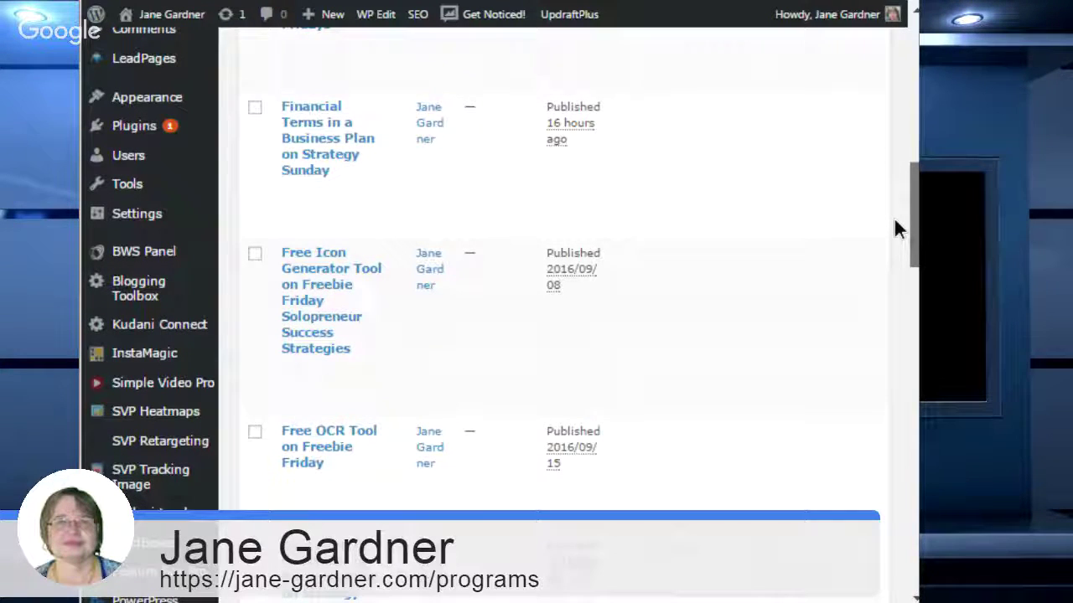
drag(896, 229, 861, 327)
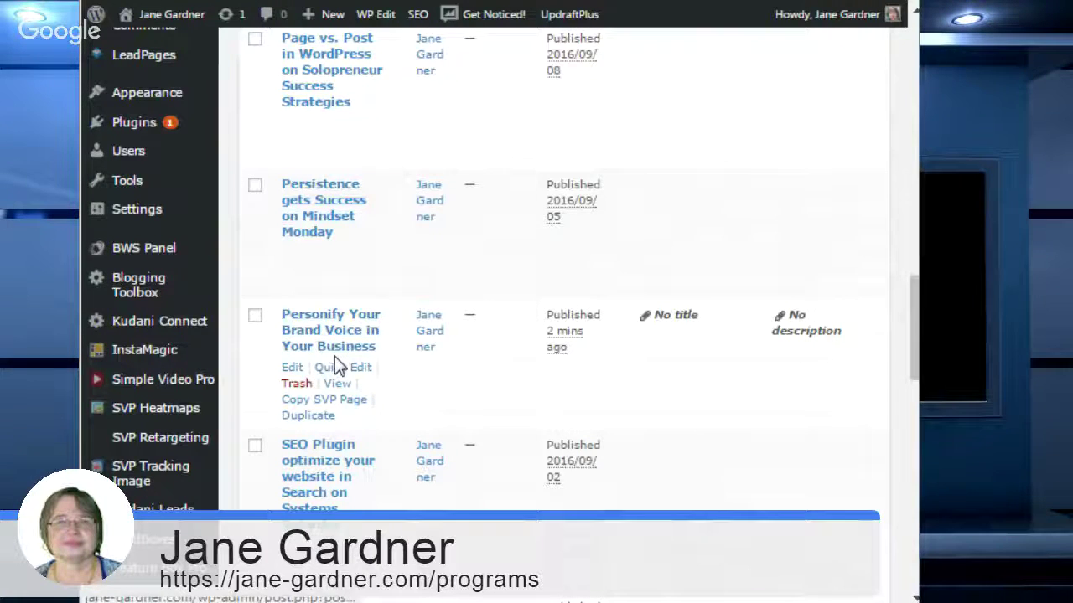
click(292, 370)
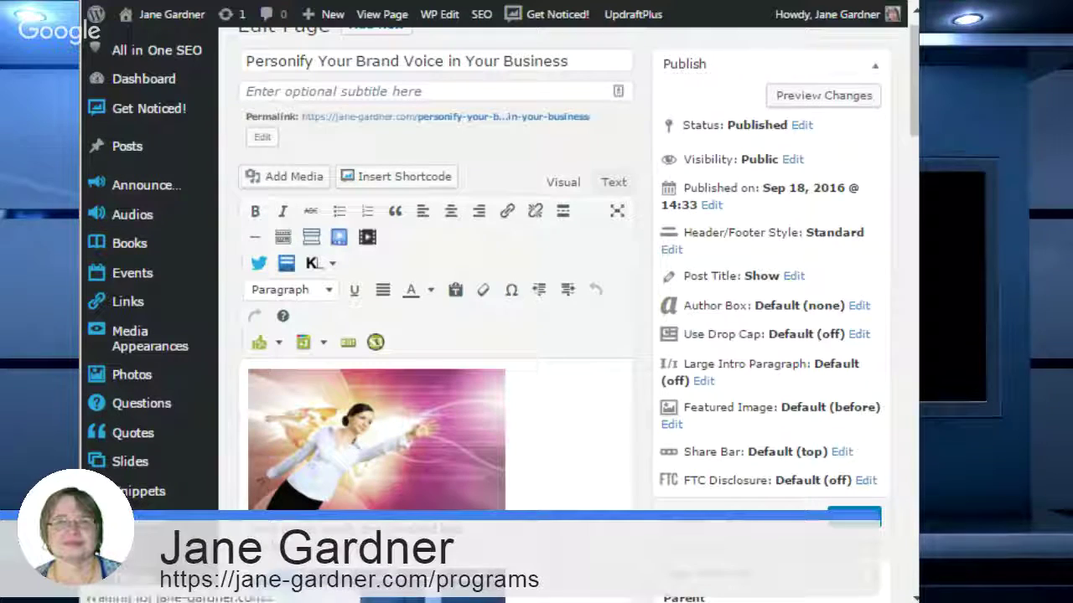
key(alt+Left)
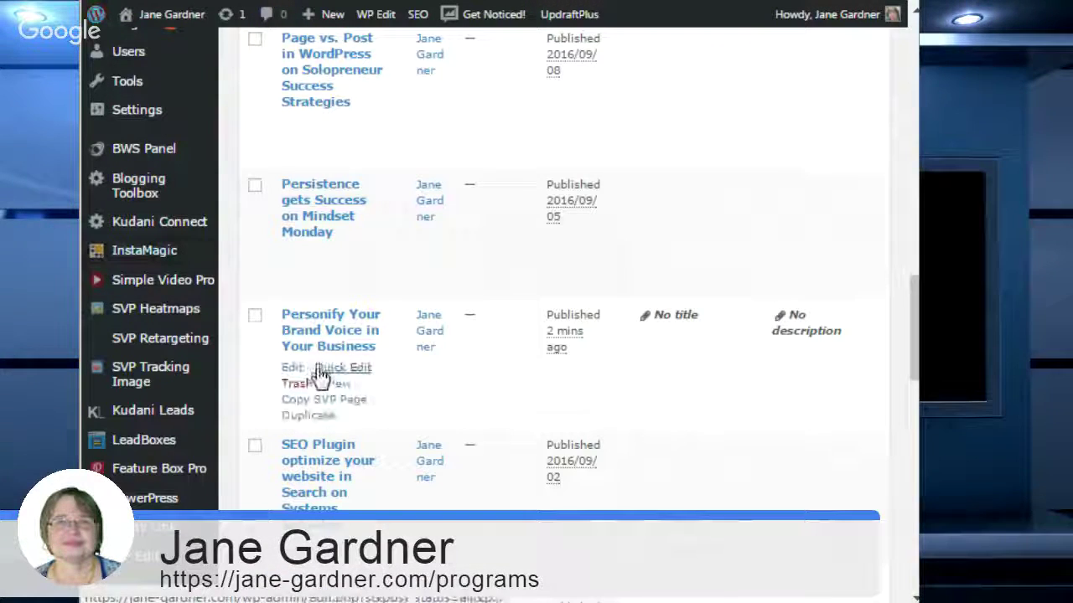
Step: Open the Quick Edit settings for the "Personify Your Brand Voice in Your Business" page
click(340, 372)
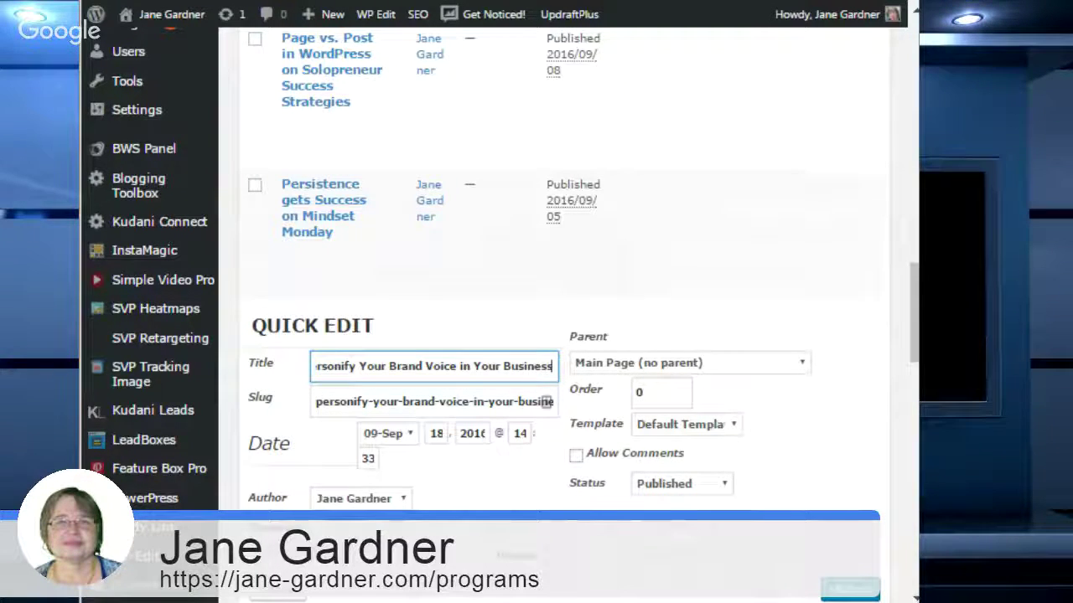
key(alt+Tab)
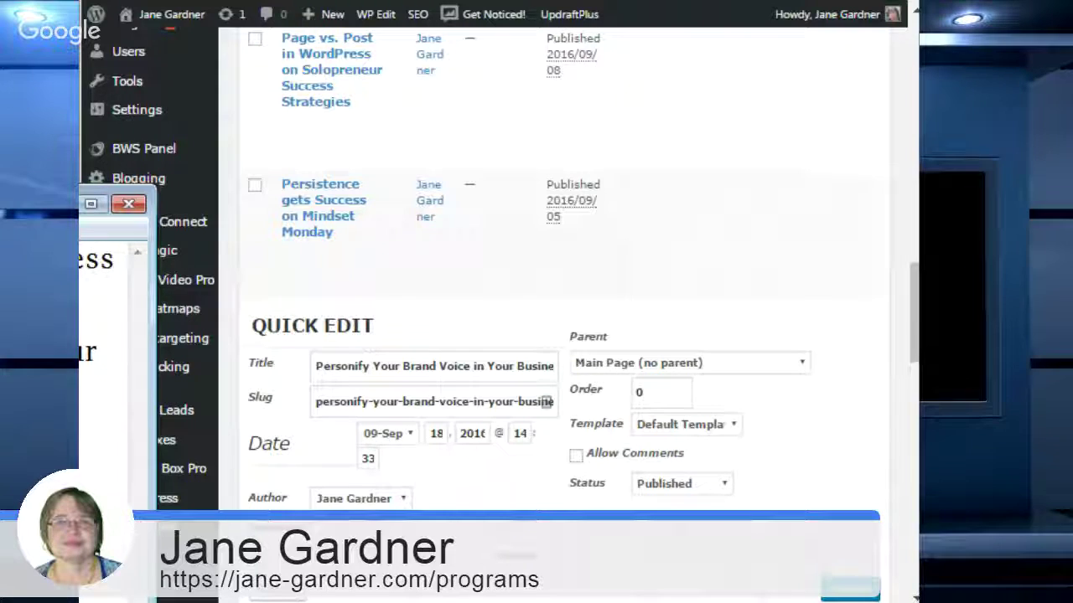
key(alt+Tab)
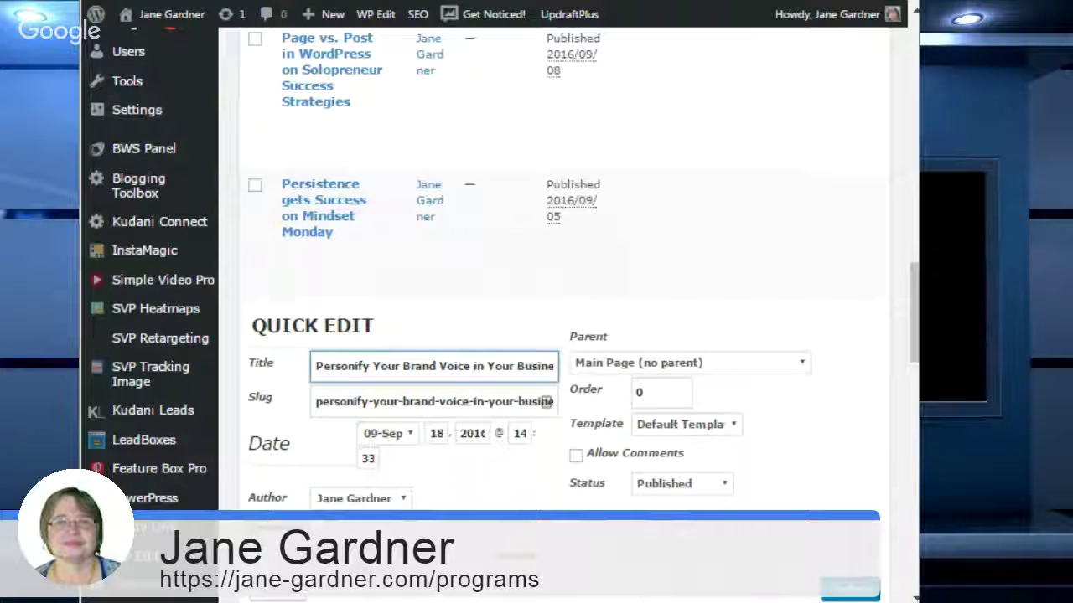